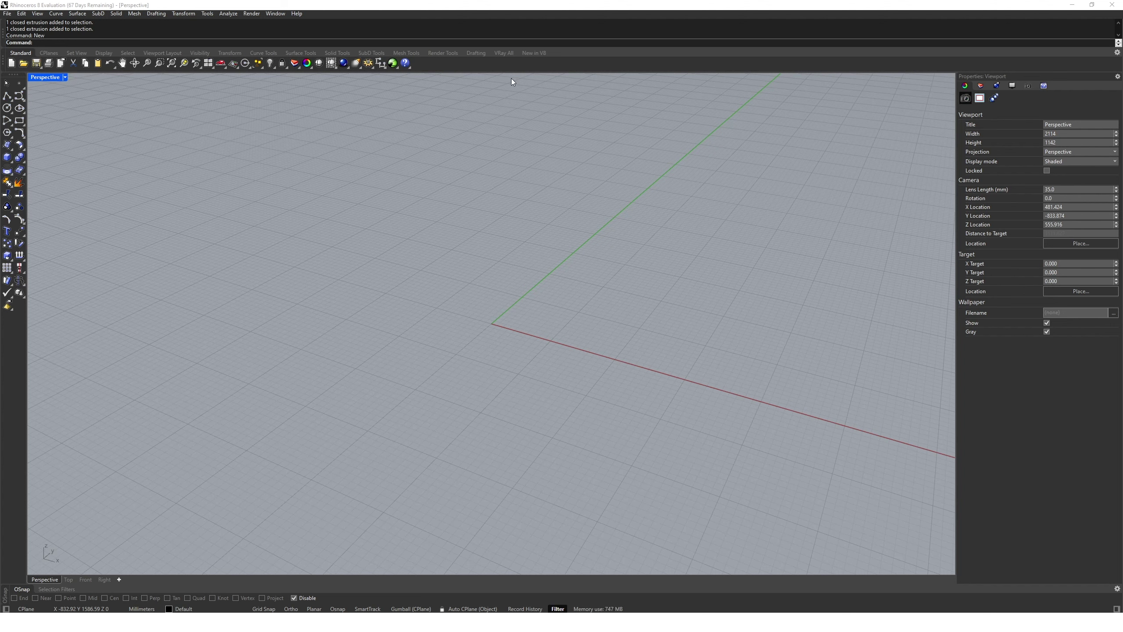
Step: Place a single point freehand on the construction plane, on the negative X side of the green Y axis
{"action": "type", "text": "Point"}
{"action": "key", "text": "Return"}
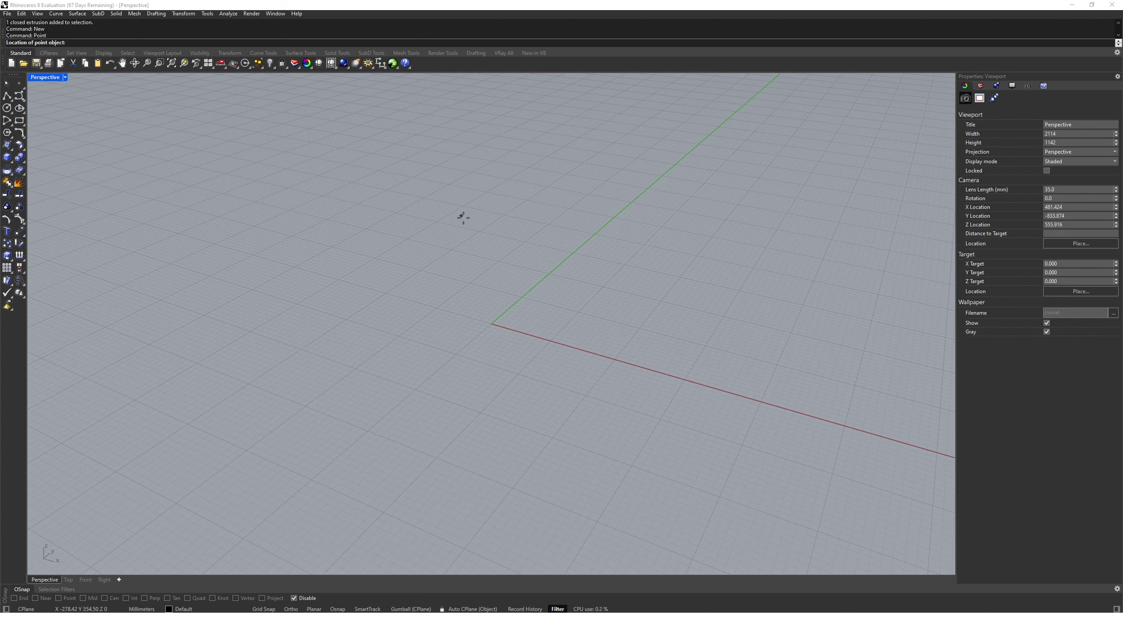
{"action": "left_click", "coordinate": [491, 234]}
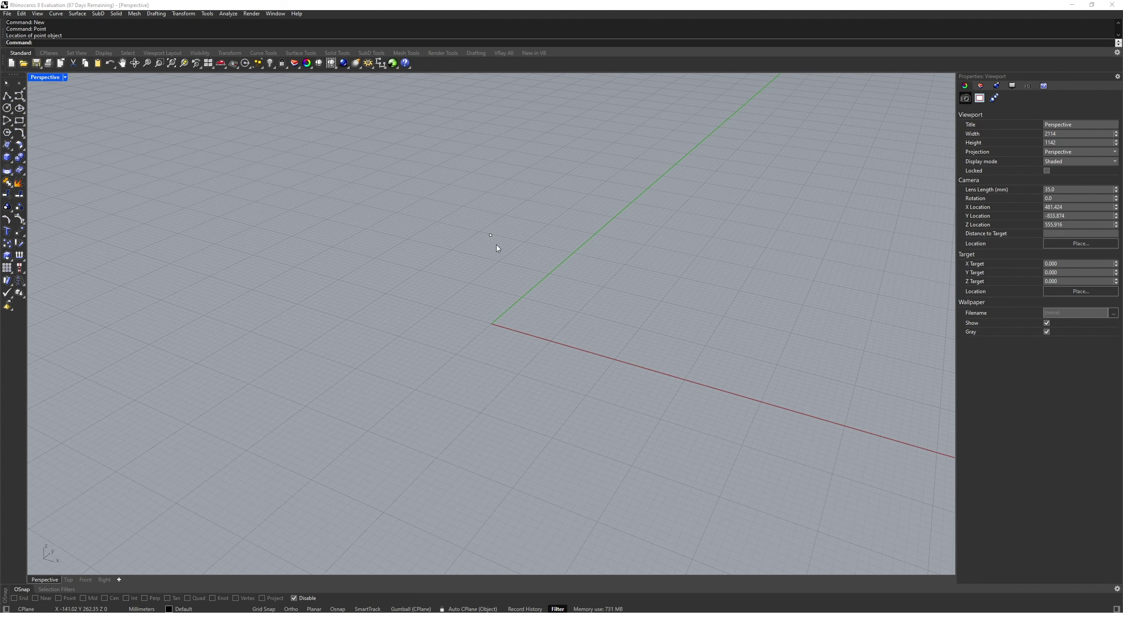
Step: Place a point at the coordinates 0,0,0
{"action": "type", "text": "Point"}
{"action": "key", "text": "Return"}
{"action": "type", "text": "0,0,0"}
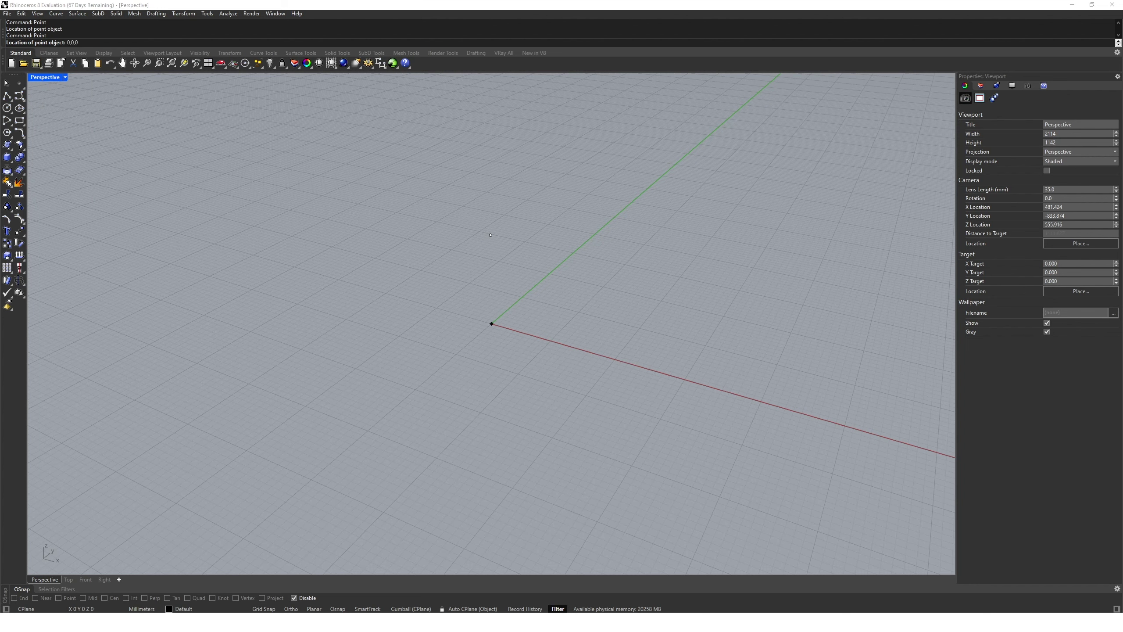
{"action": "key", "text": "Return"}
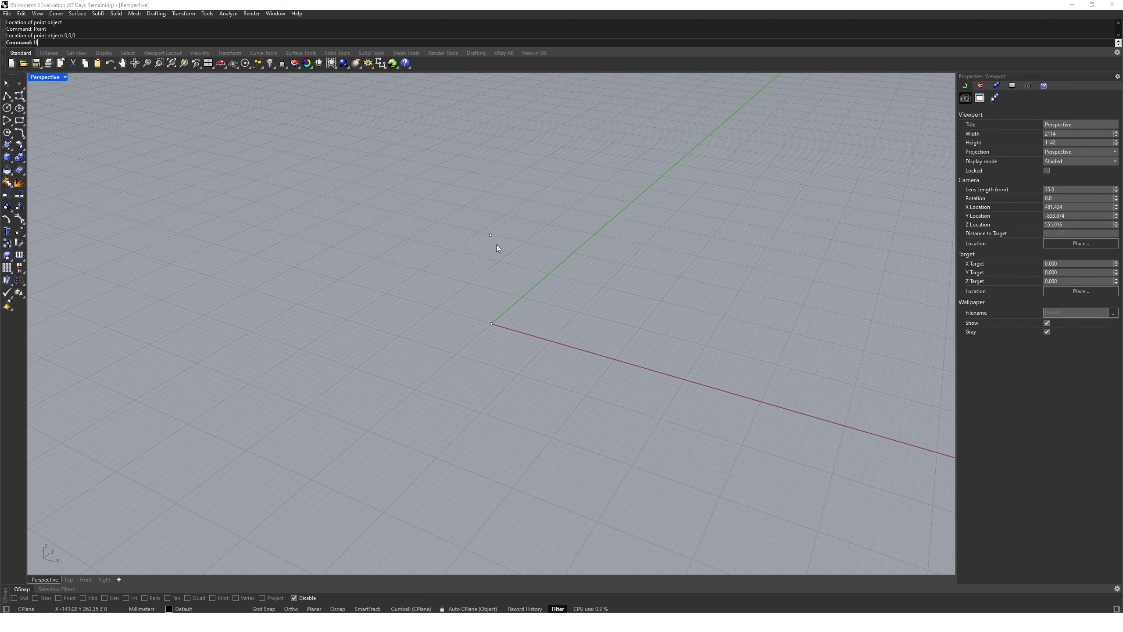
Step: Undo the point at the origin and delete the remaining freehand point
{"action": "key", "text": "ctrl+z"}
{"action": "left_click_drag", "start_coordinate": [476, 220], "coordinate": [526, 262]}
{"action": "key", "text": "Delete"}
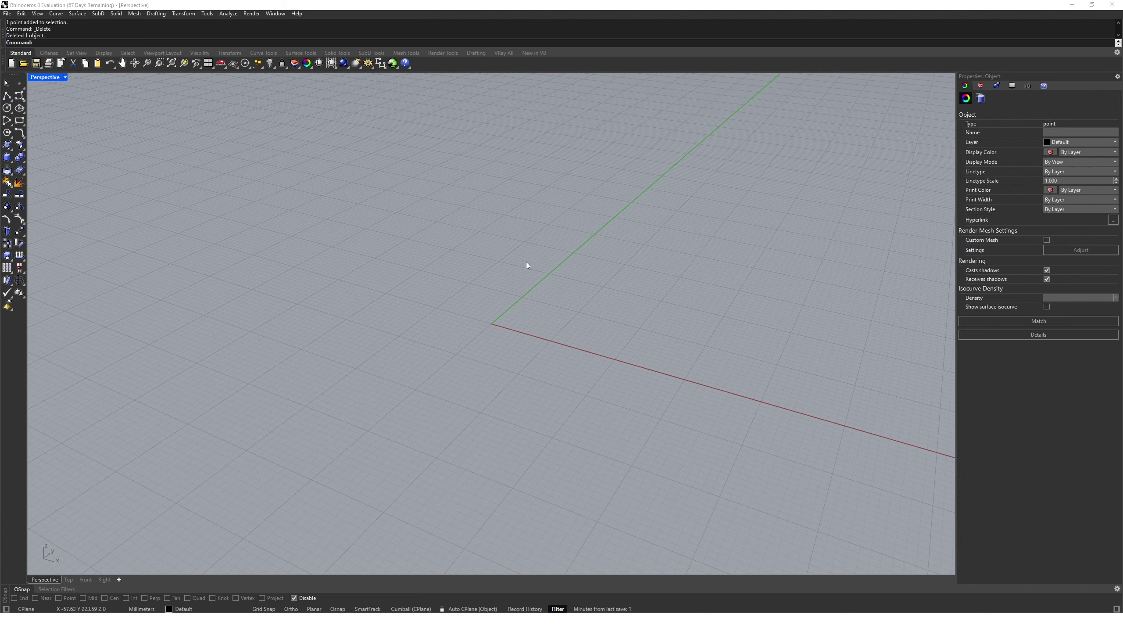
Step: Place a point at the origin, entering 0 as its location
{"action": "type", "text": "Point"}
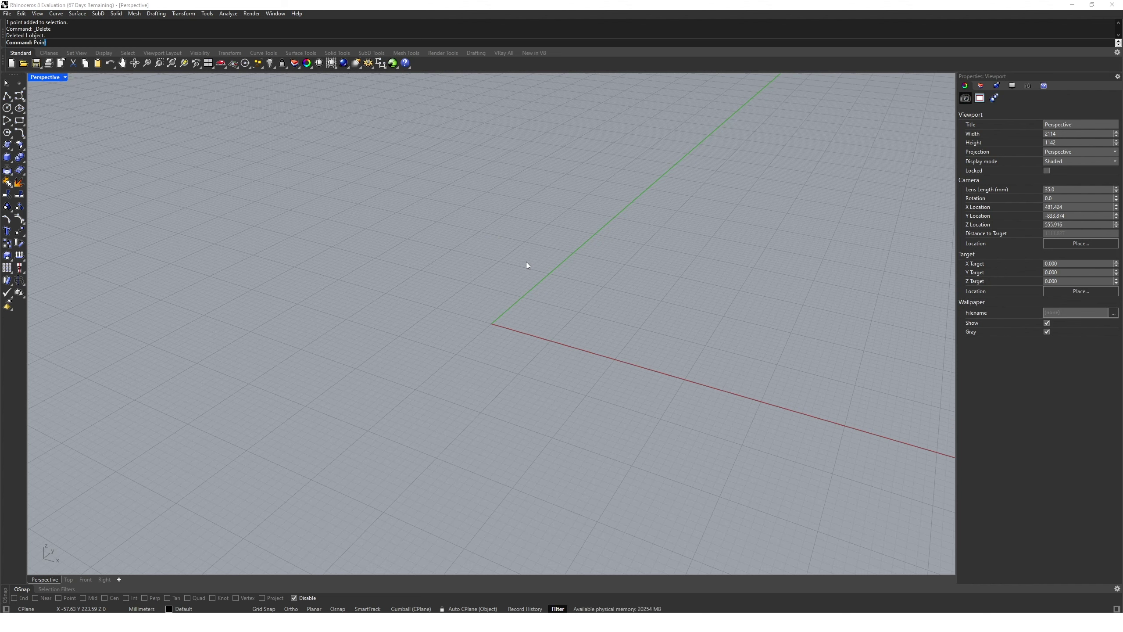
{"action": "key", "text": "Return"}
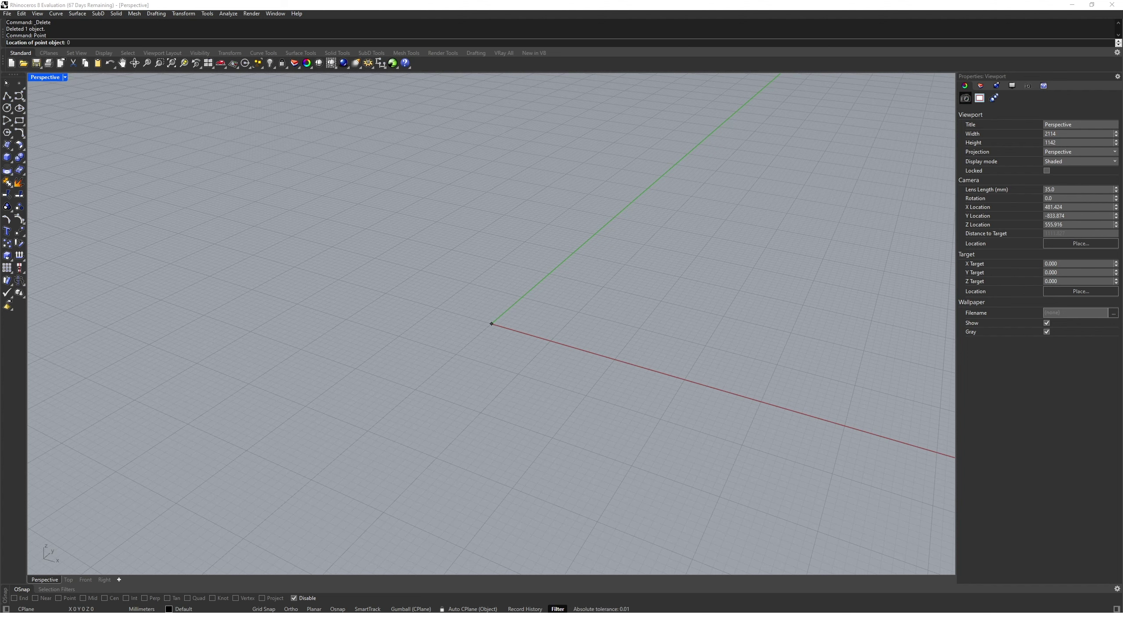
{"action": "type", "text": "0"}
{"action": "key", "text": "Return"}
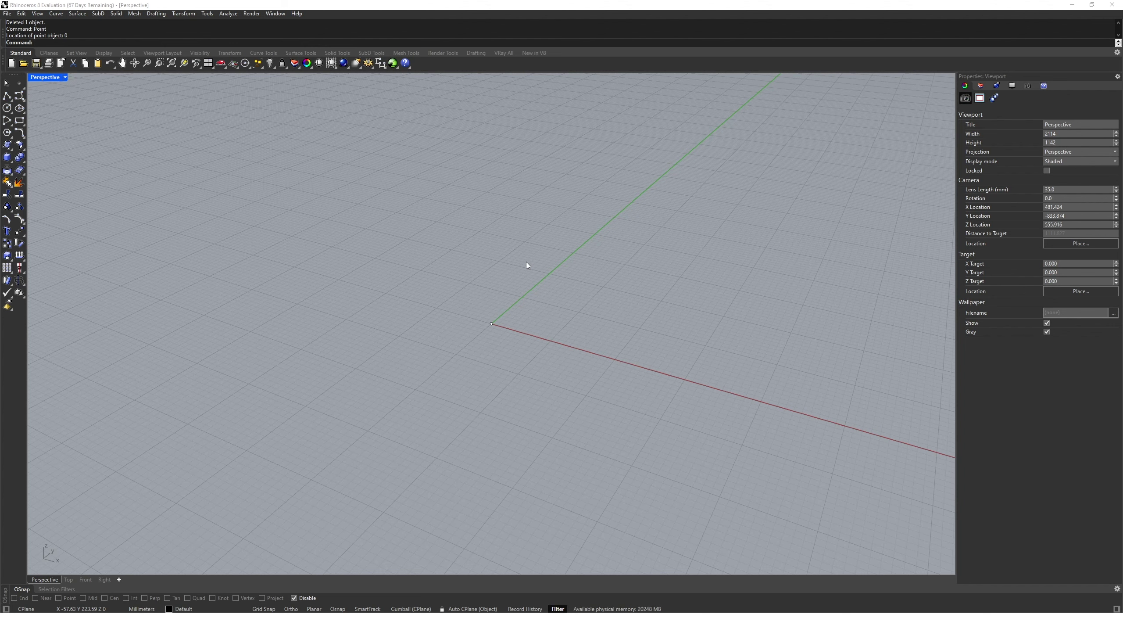
Step: Place five more points freehand, scattered on the construction plane on the negative Y side of the origin
{"action": "key", "text": "Return"}
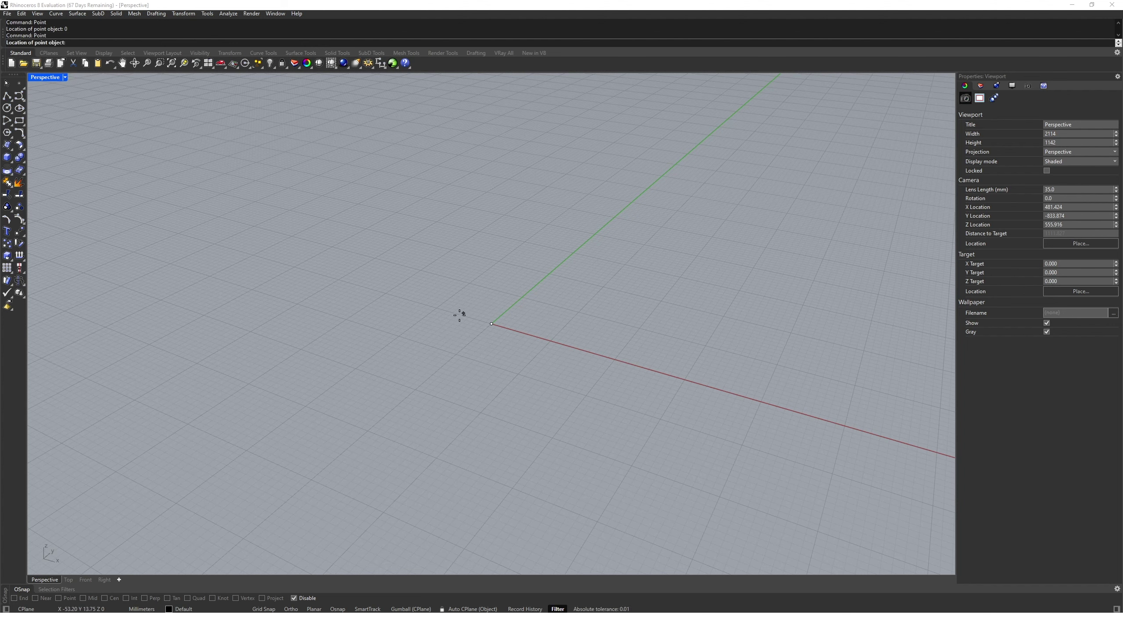
{"action": "left_click", "coordinate": [425, 350]}
{"action": "key", "text": "Return"}
{"action": "left_click", "coordinate": [491, 384]}
{"action": "key", "text": "Return"}
{"action": "left_click", "coordinate": [358, 372]}
{"action": "key", "text": "Return"}
{"action": "left_click", "coordinate": [435, 394]}
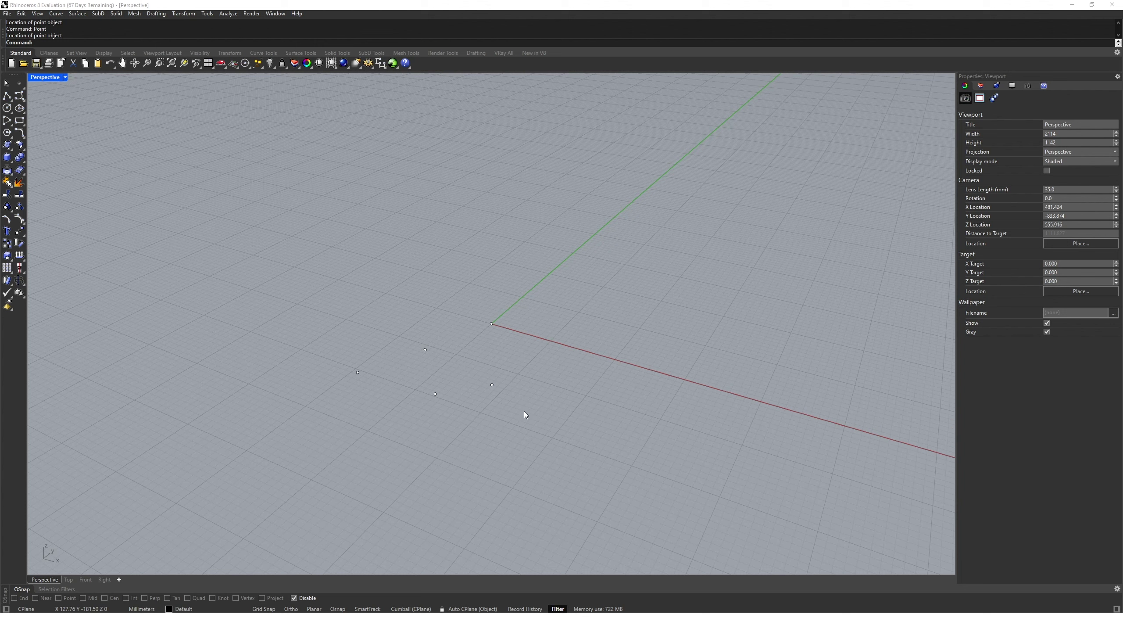
{"action": "key", "text": "Return"}
{"action": "left_click", "coordinate": [528, 358]}
Step: Draw a single straight line beside the scattered points, running roughly along the red X axis
{"action": "right_click_drag", "start_coordinate": [539, 400], "coordinate": [455, 379], "text": "shift"}
{"action": "type", "text": "line"}
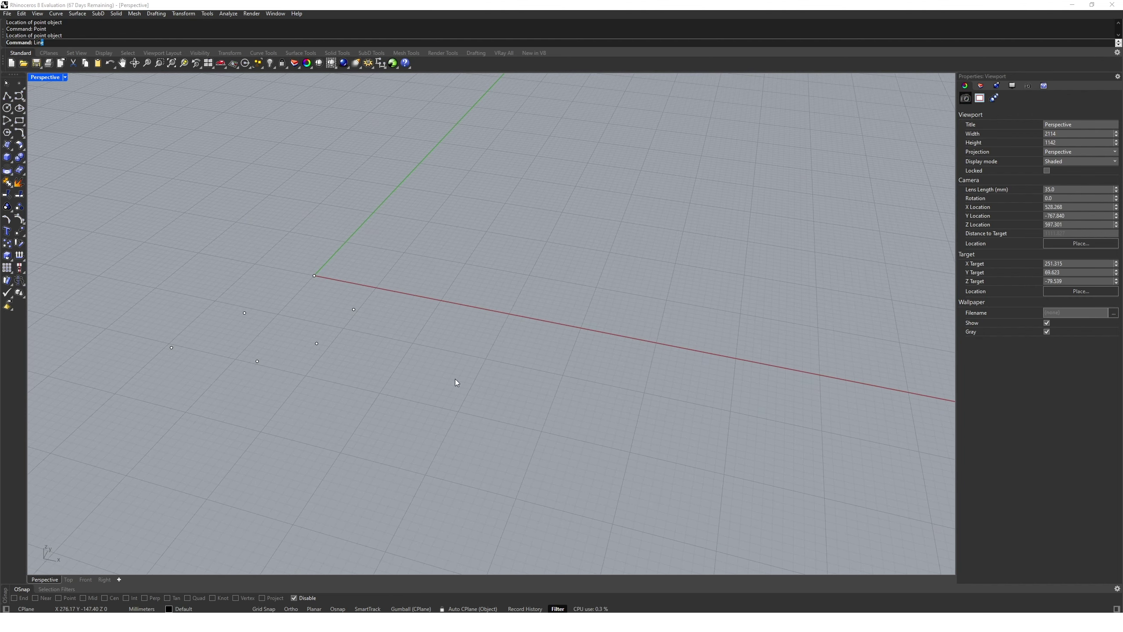
{"action": "key", "text": "Return"}
{"action": "left_click", "coordinate": [463, 356]}
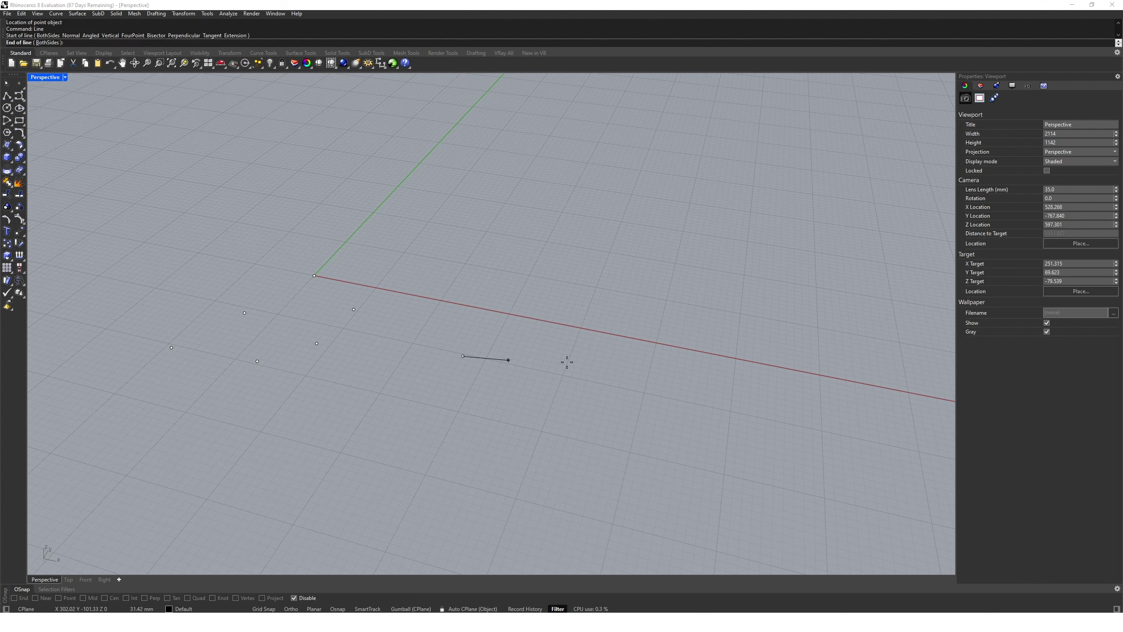
{"action": "left_click", "coordinate": [686, 382]}
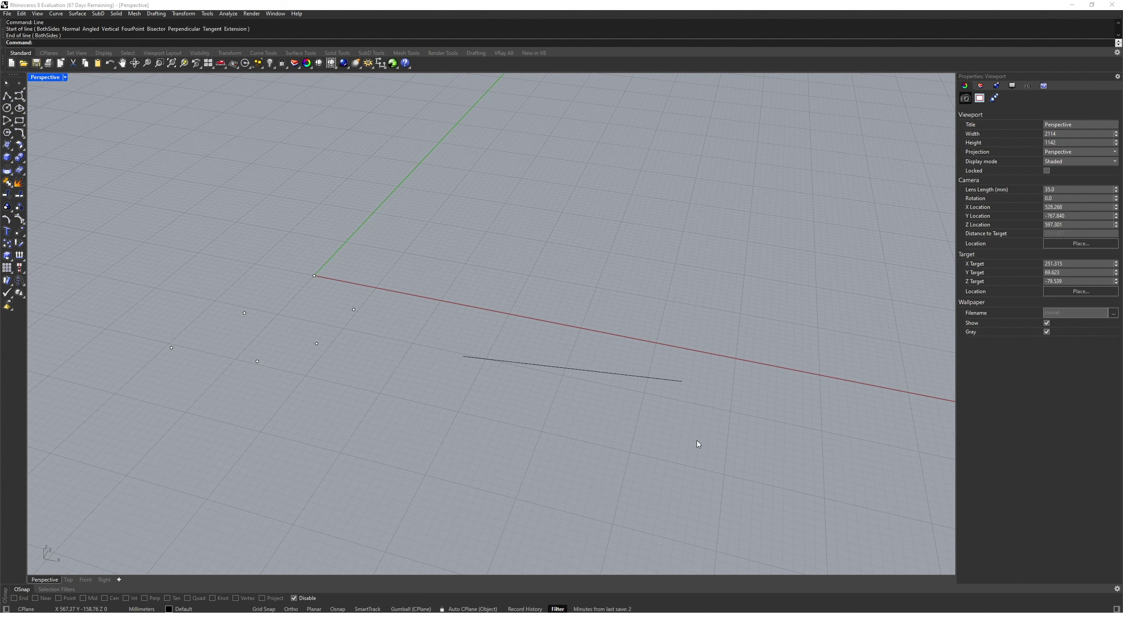
Step: Draw an open zigzag polyline with five vertices, shaped like an M, in front of the straight line
{"action": "type", "text": "polyline"}
{"action": "key", "text": "Return"}
{"action": "right_click_drag", "start_coordinate": [630, 470], "coordinate": [607, 424], "text": "shift"}
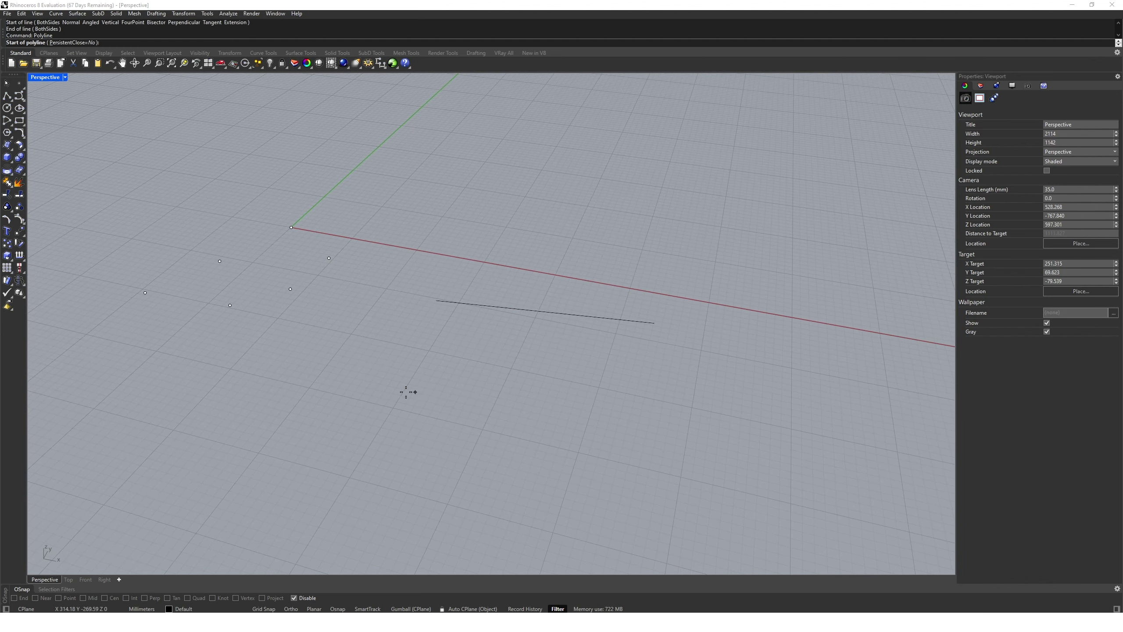
{"action": "left_click", "coordinate": [376, 410]}
{"action": "left_click", "coordinate": [476, 357]}
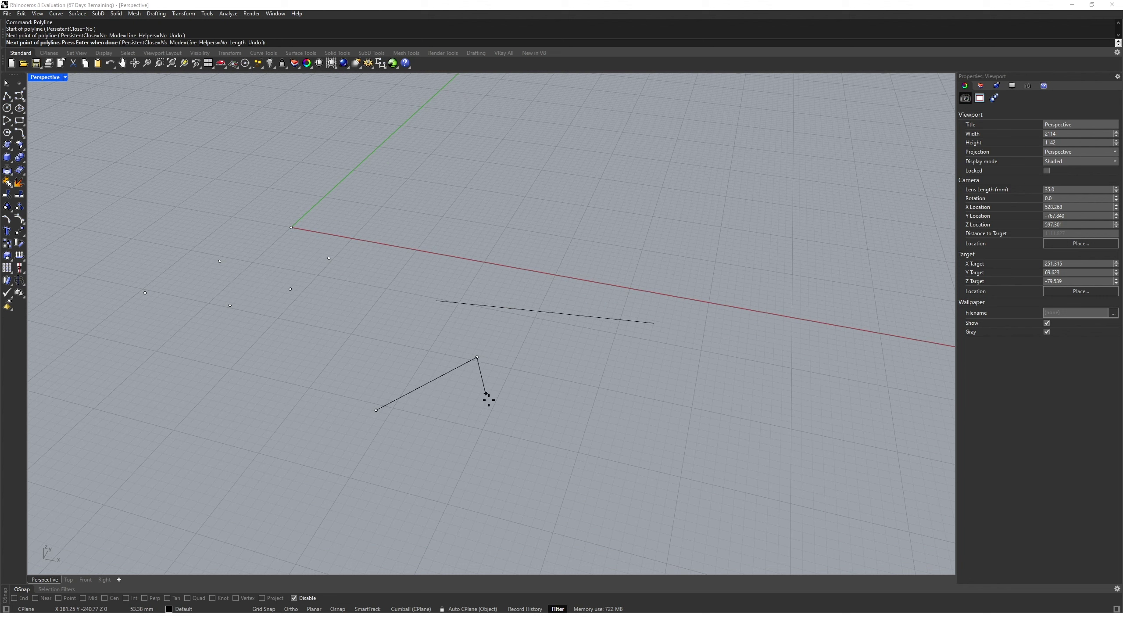
{"action": "left_click", "coordinate": [513, 434]}
{"action": "left_click", "coordinate": [591, 381]}
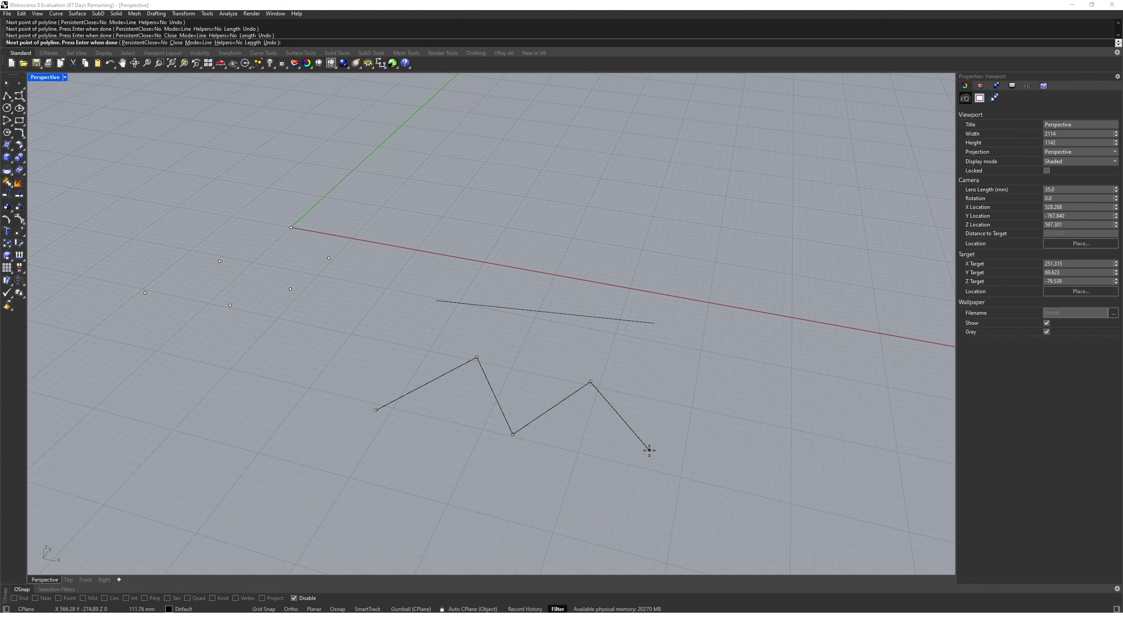
{"action": "left_click", "coordinate": [649, 450]}
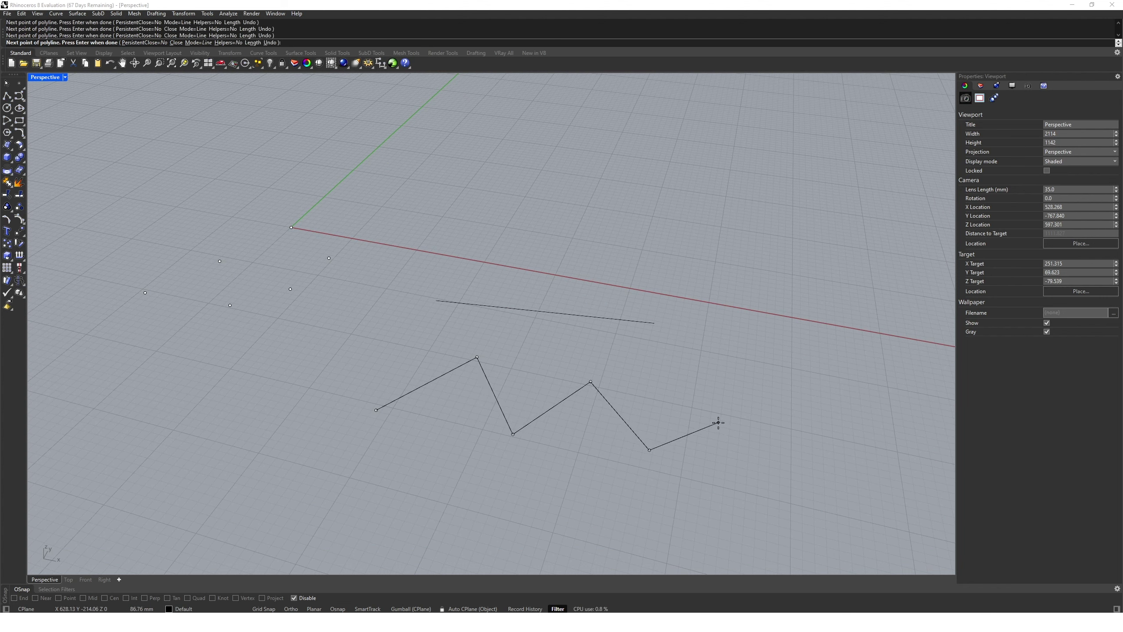
{"action": "key", "text": "Return"}
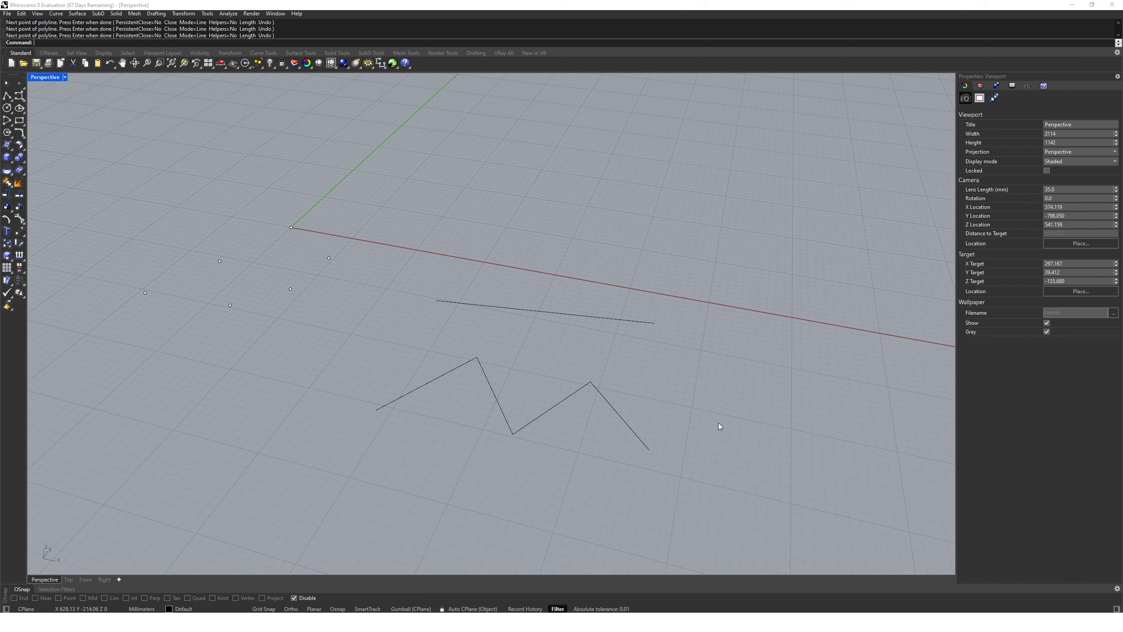
Step: Draw an open degree 3 control-point curve from five zigzag points in front of the polyline
{"action": "right_click_drag", "start_coordinate": [647, 466], "coordinate": [623, 424]}
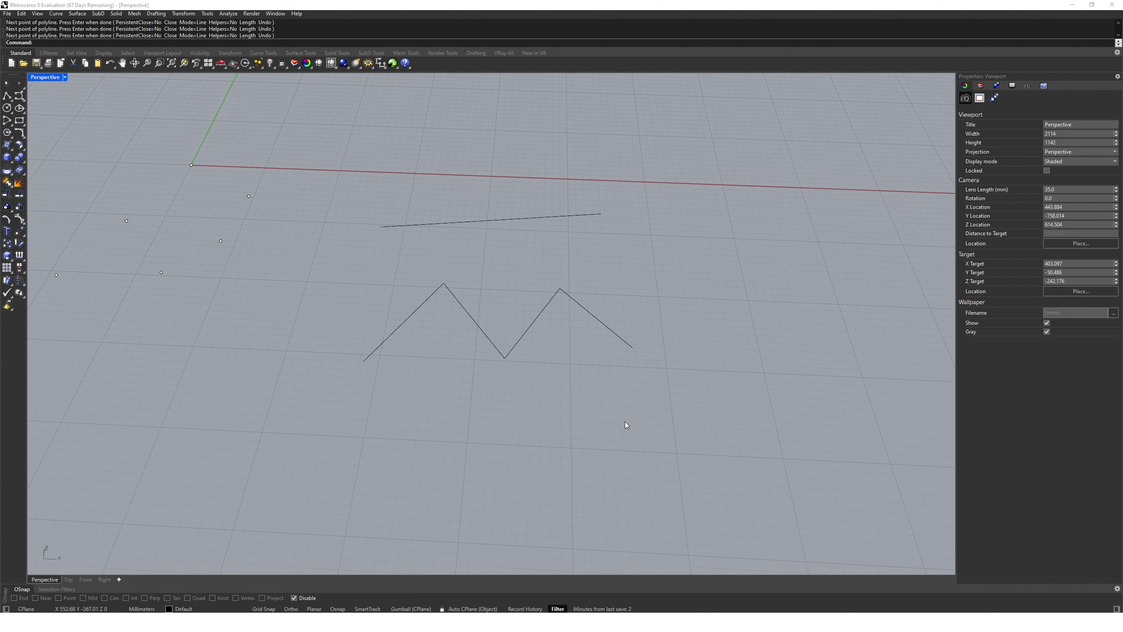
{"action": "type", "text": "curv"}
{"action": "key", "text": "Return"}
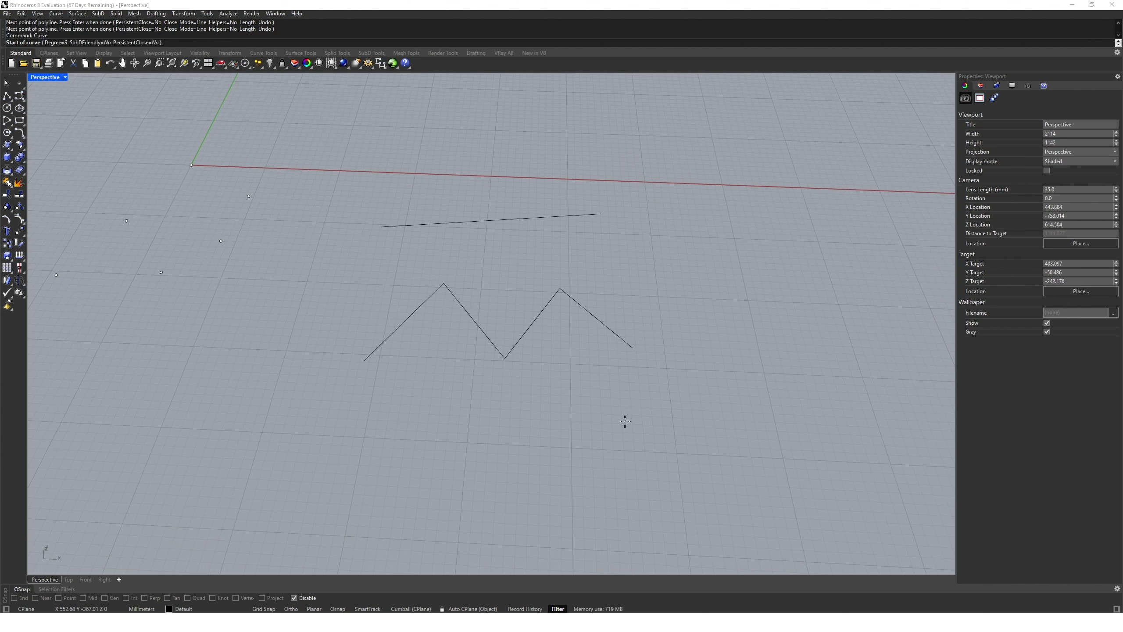
{"action": "left_click", "coordinate": [341, 484]}
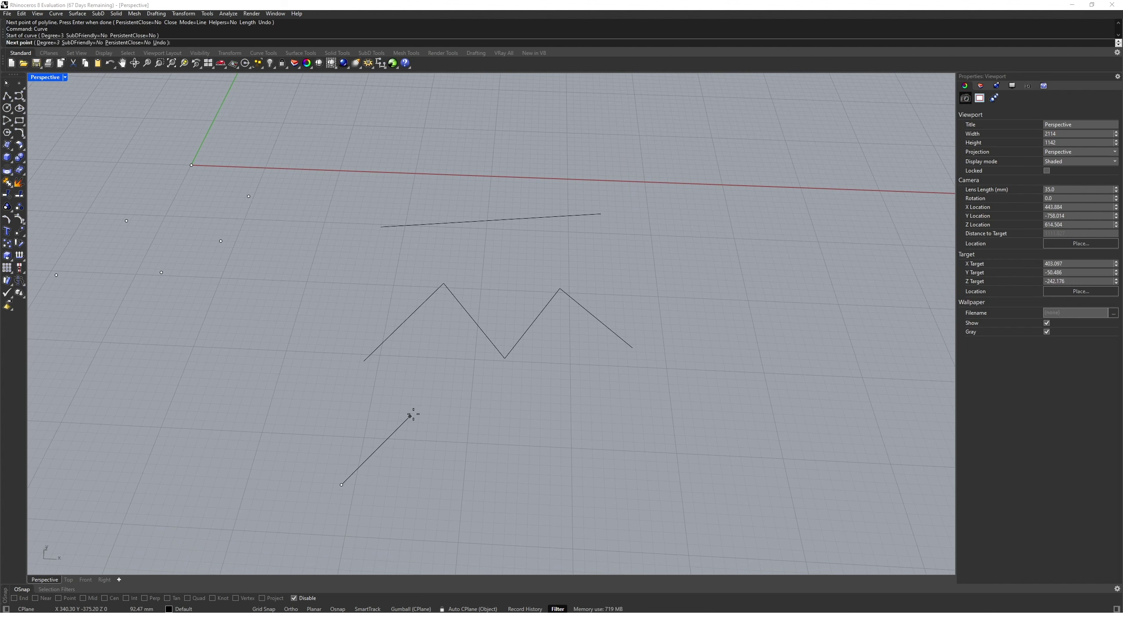
{"action": "left_click", "coordinate": [428, 396]}
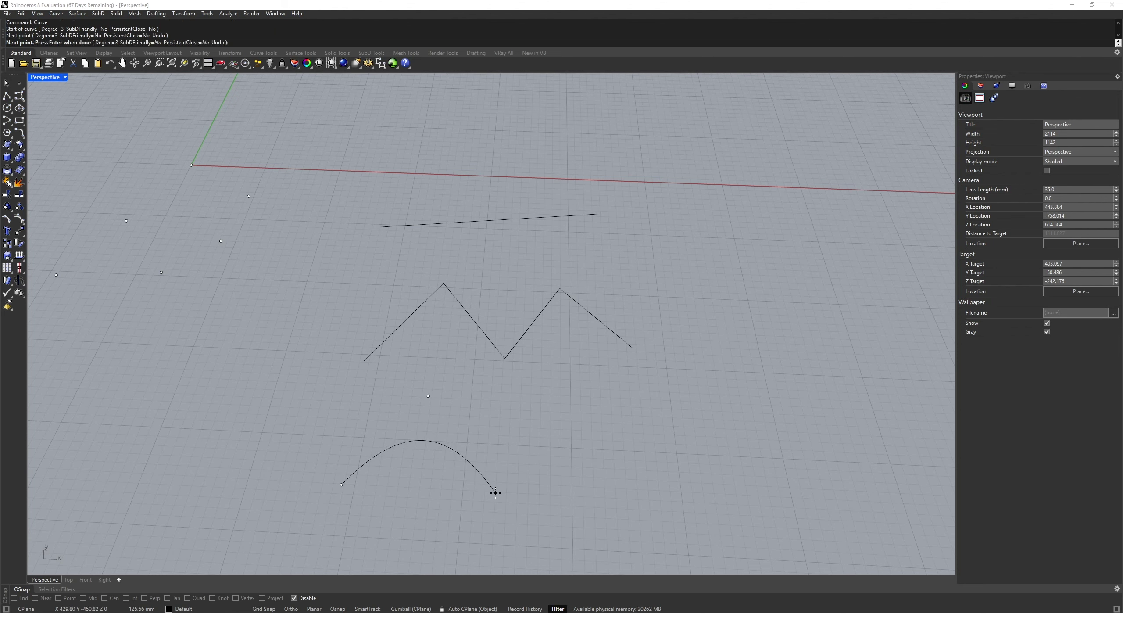
{"action": "left_click", "coordinate": [498, 494]}
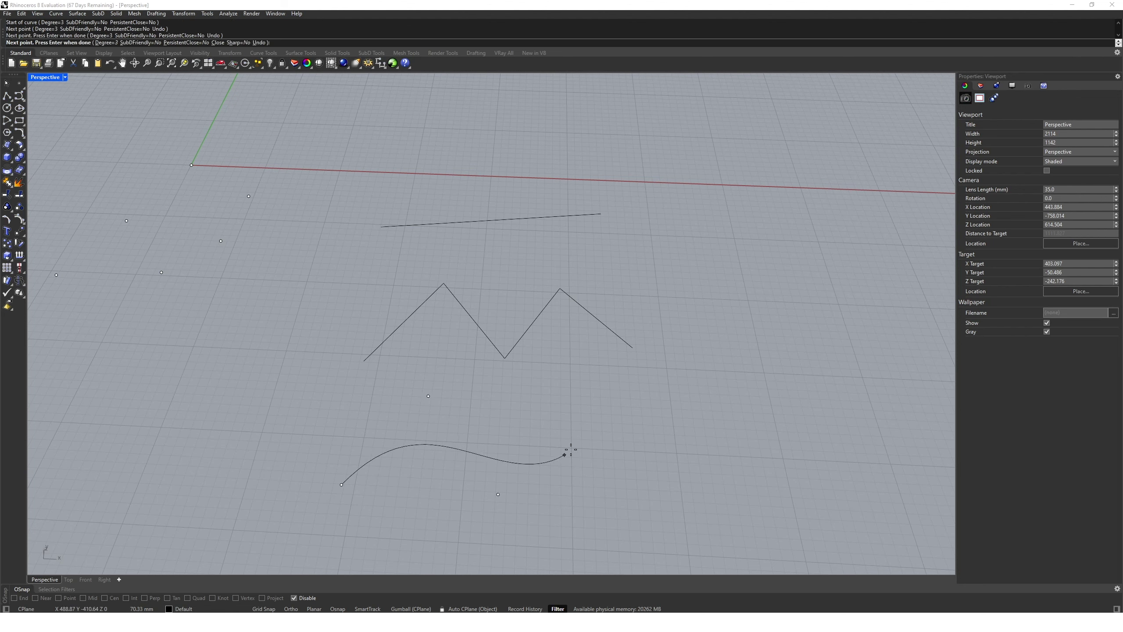
{"action": "left_click", "coordinate": [574, 406]}
{"action": "left_click", "coordinate": [637, 504]}
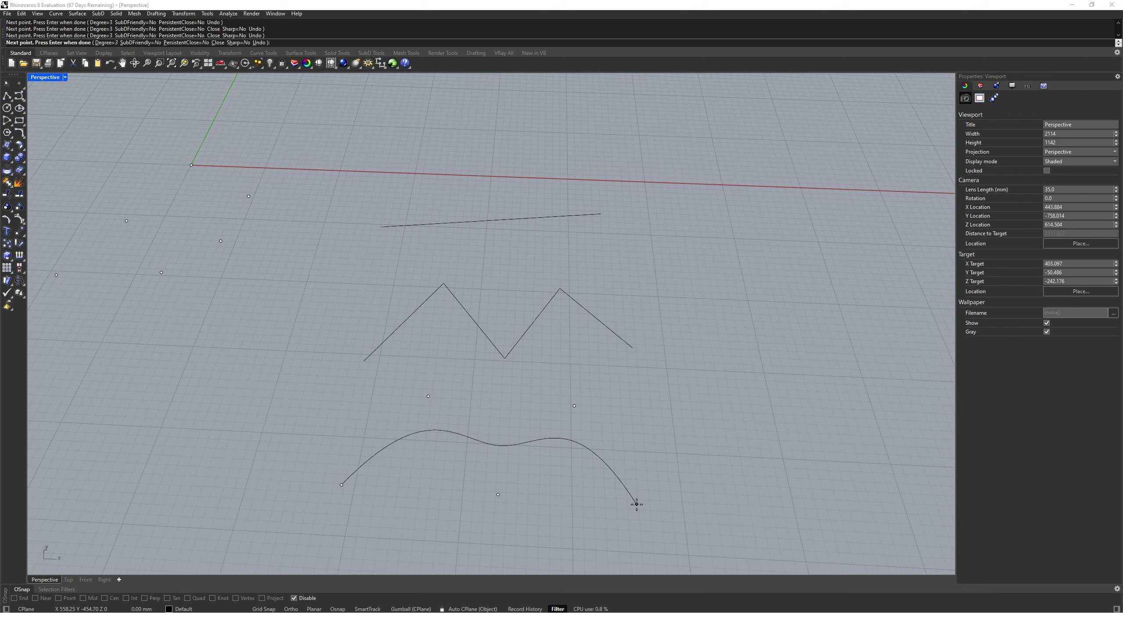
{"action": "key", "text": "Return"}
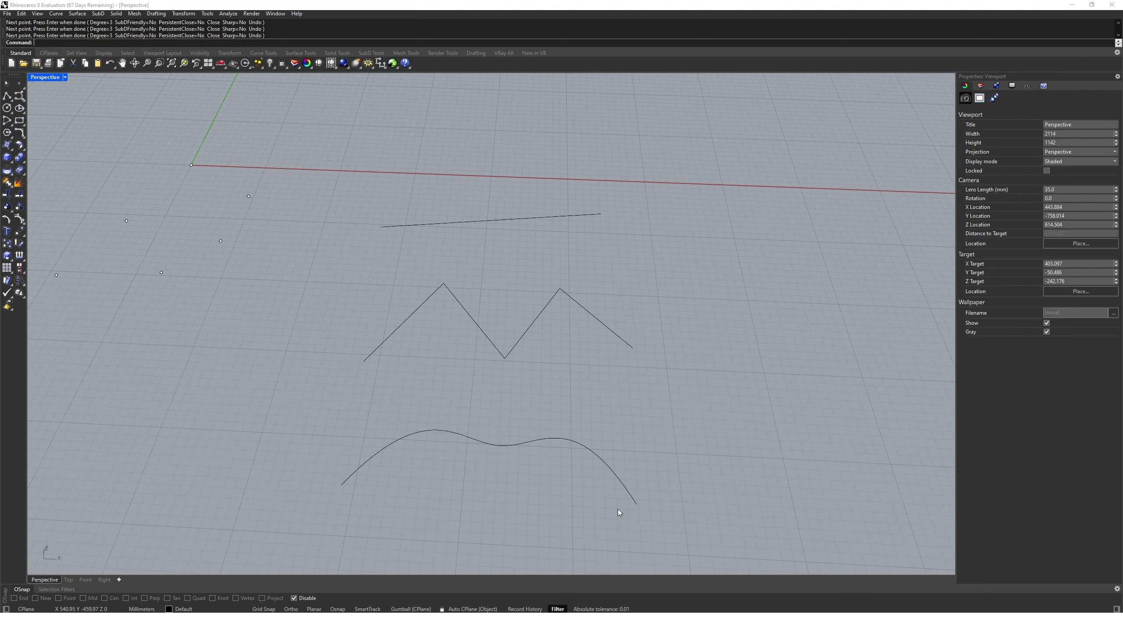
Step: Draw an open degree 3 interpolated curve (InterpCrv) through five zigzag points in front of the control-point curve
{"action": "right_click_drag", "start_coordinate": [618, 509], "coordinate": [561, 432], "text": "shift"}
{"action": "scroll", "coordinate": [587, 449], "scroll_direction": "down", "scroll_amount": 5}
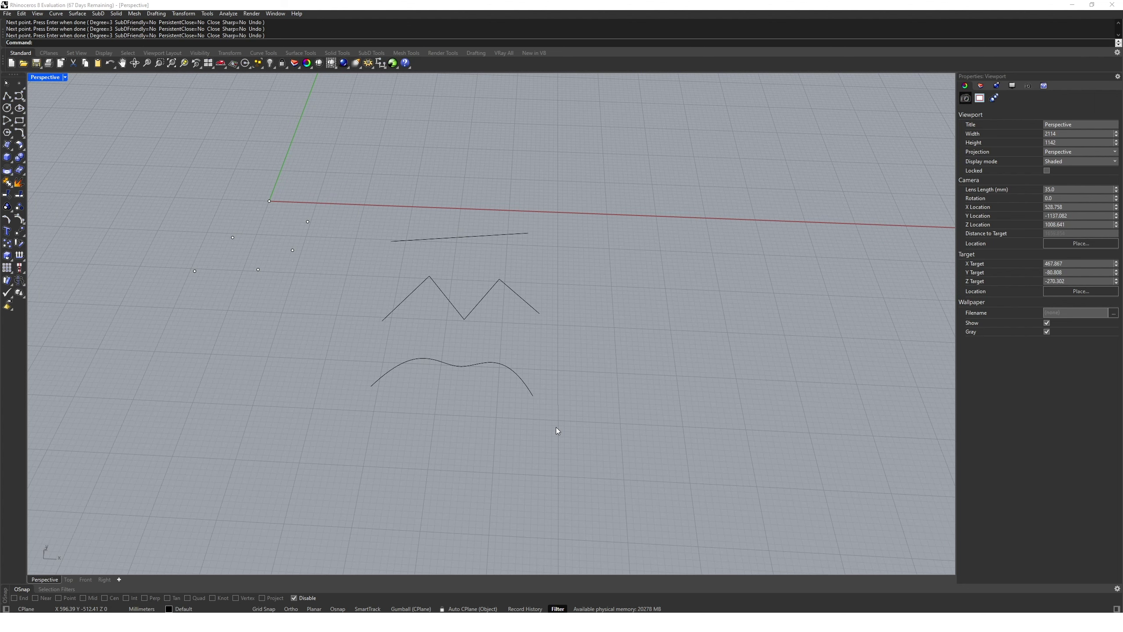
{"action": "type", "text": "InterpCrv"}
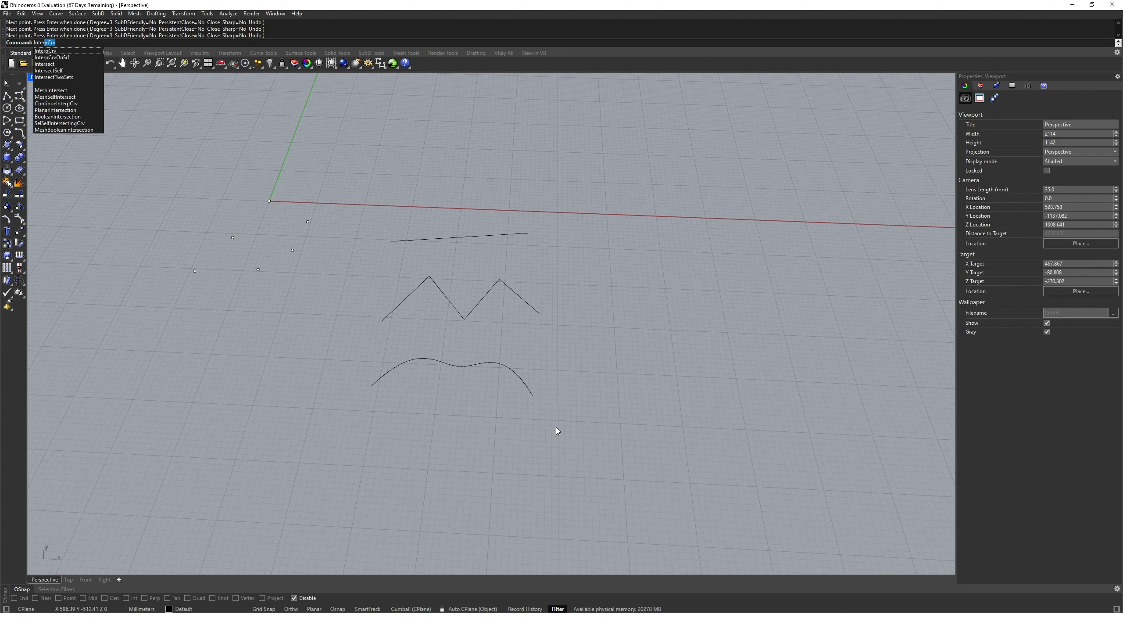
{"action": "key", "text": "Return"}
{"action": "left_click", "coordinate": [351, 474]}
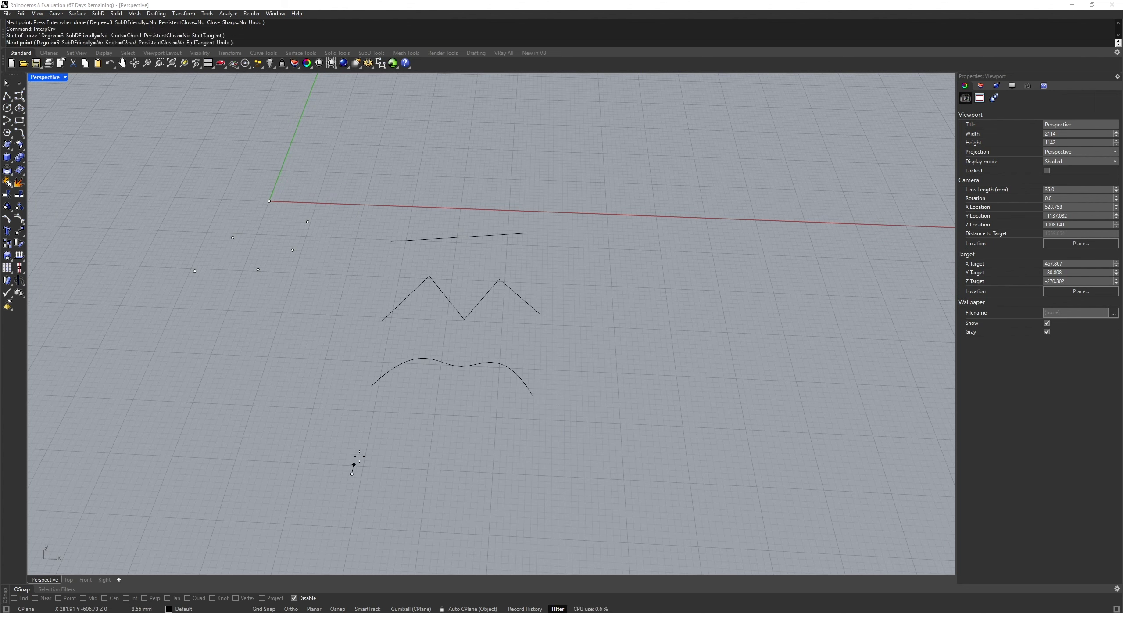
{"action": "left_click", "coordinate": [409, 416]}
{"action": "left_click", "coordinate": [446, 498]}
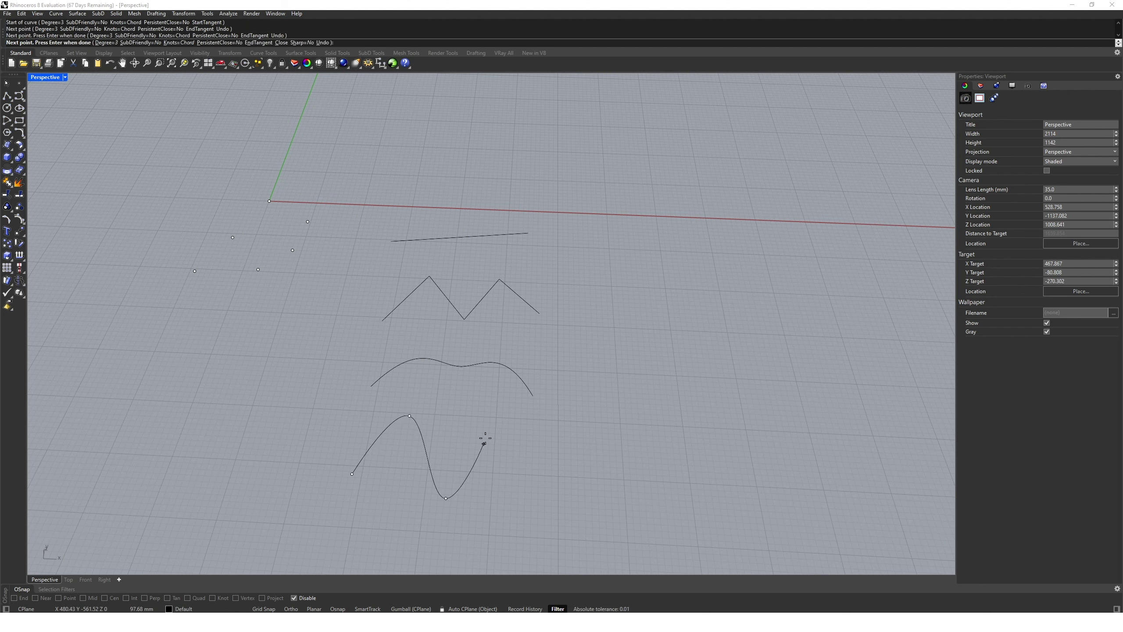
{"action": "left_click", "coordinate": [493, 422]}
{"action": "left_click", "coordinate": [540, 489]}
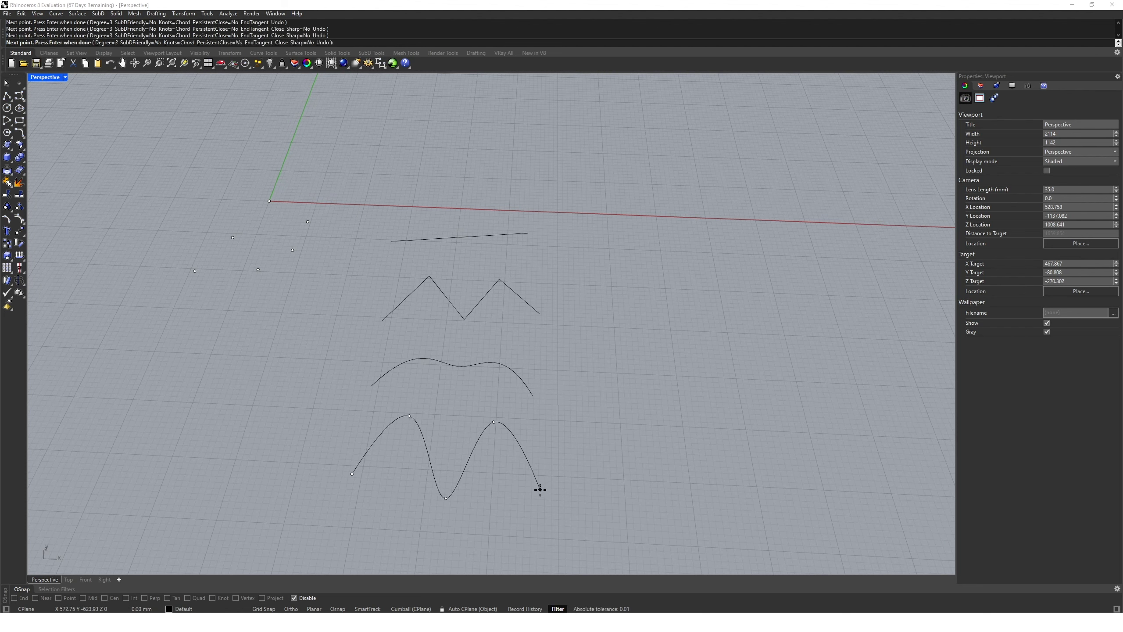
{"action": "key", "text": "Return"}
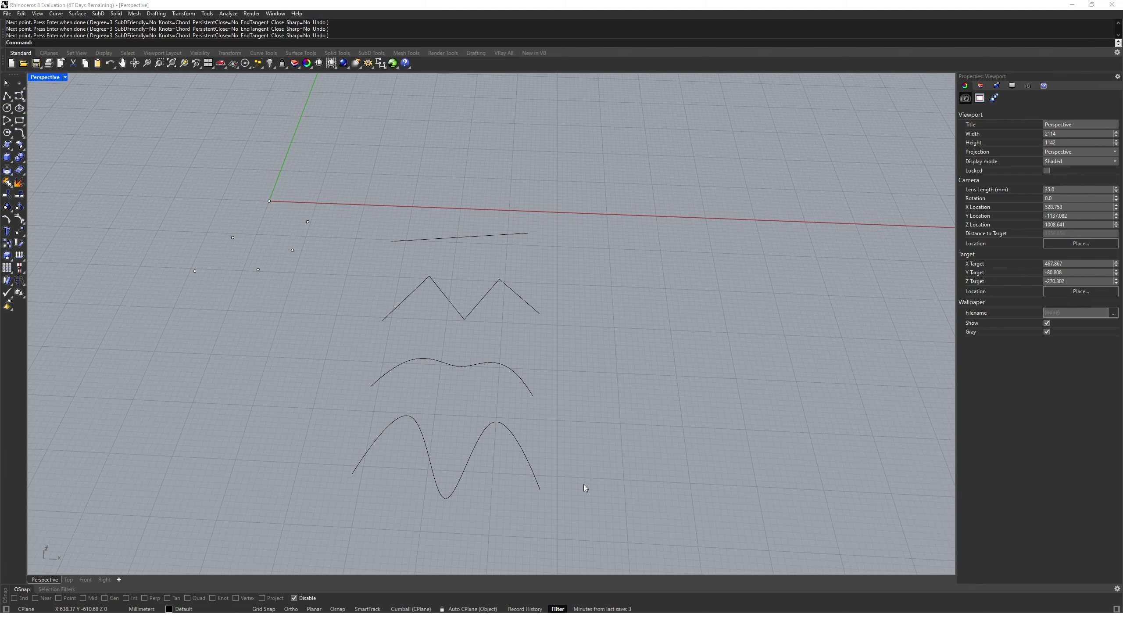
Step: Draw an inscribed six-sided polygon with a radius of about 80 mm in front of the interpolated curve
{"action": "scroll", "coordinate": [521, 419], "scroll_direction": "down", "scroll_amount": 4}
{"action": "scroll", "coordinate": [525, 438], "scroll_direction": "down", "scroll_amount": 3}
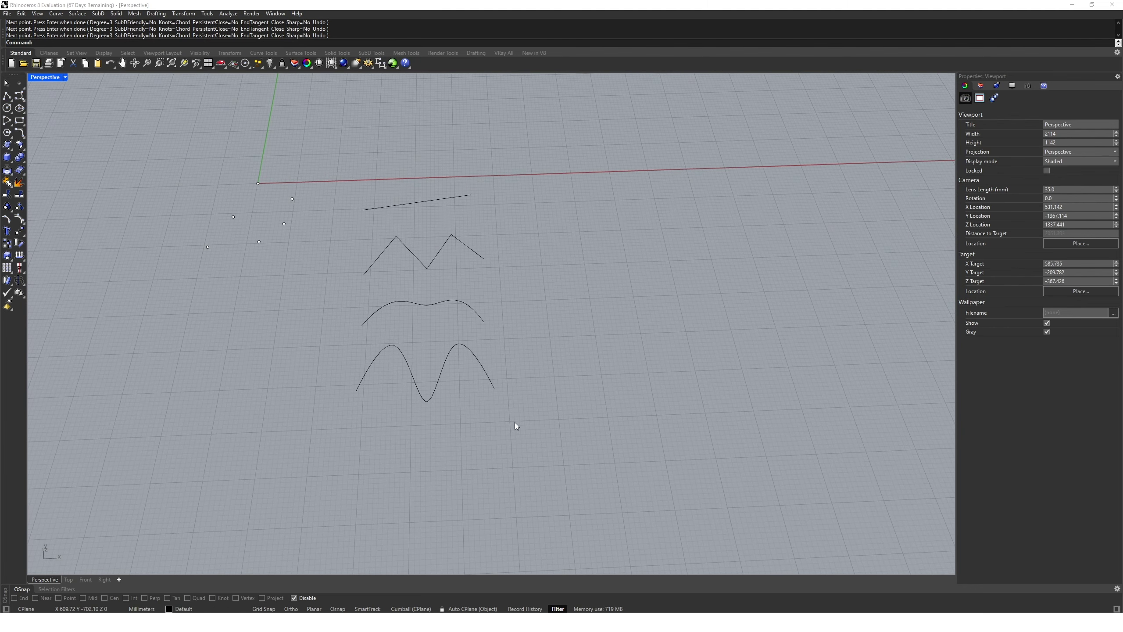
{"action": "type", "text": "Polygon"}
{"action": "key", "text": "Return"}
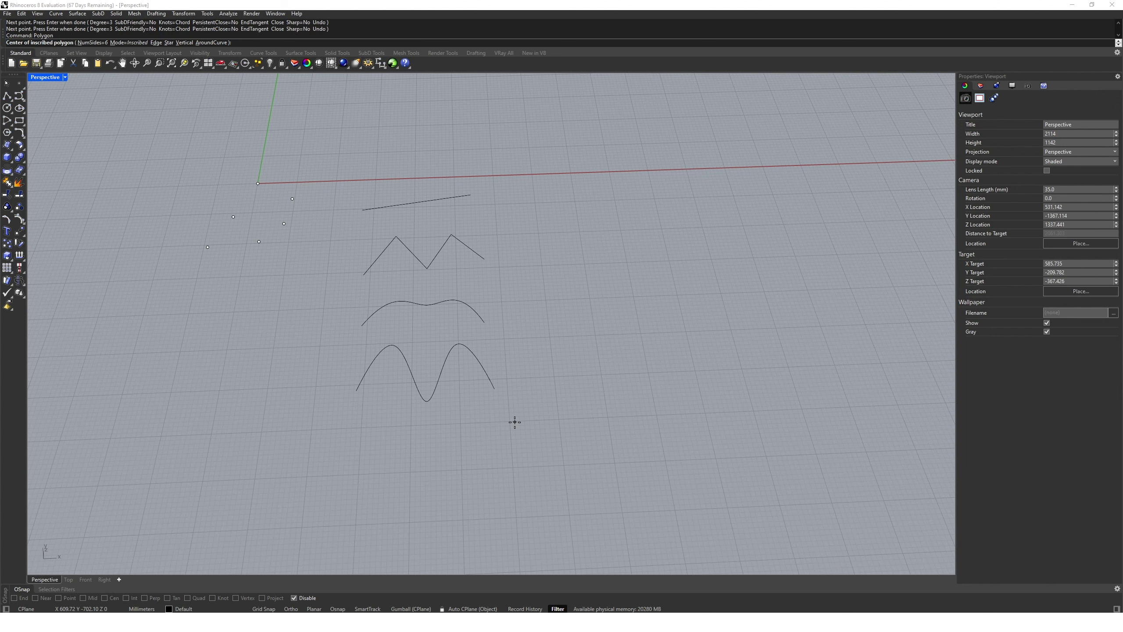
{"action": "left_click", "coordinate": [377, 461]}
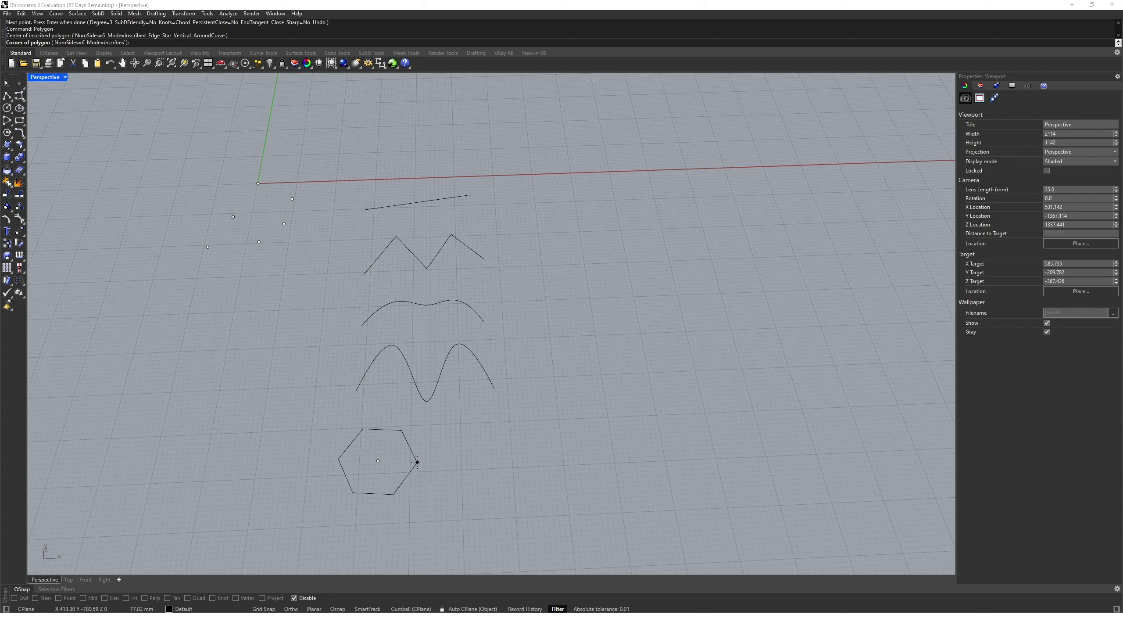
{"action": "left_click", "coordinate": [419, 462]}
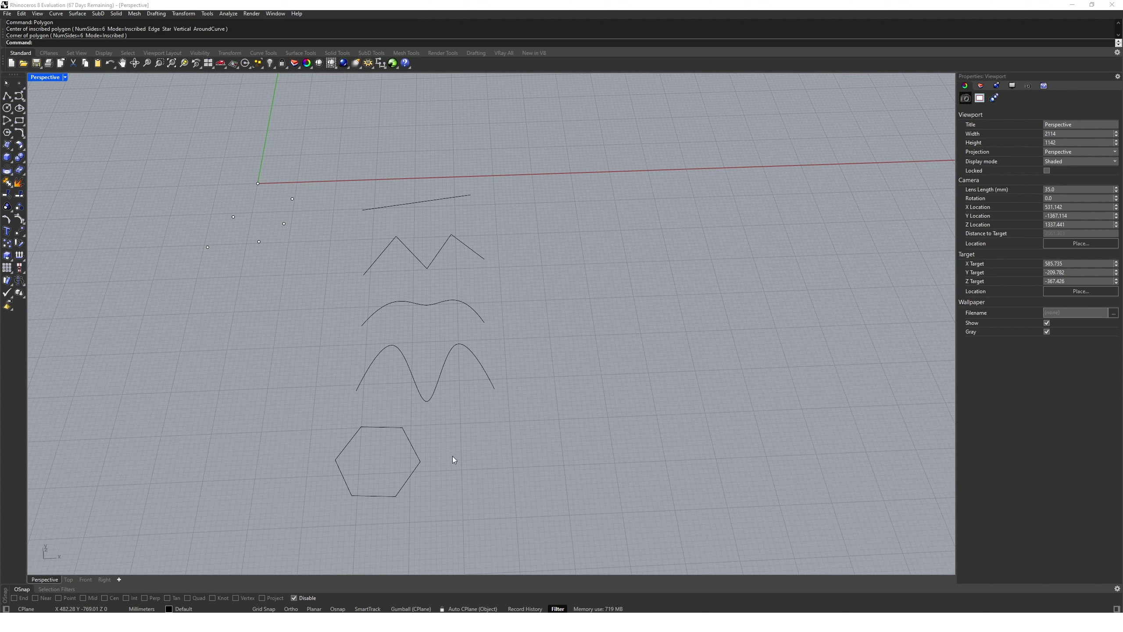
Step: Draw an inscribed five-sided polygon beside the hexagon, similar to it in size
{"action": "key", "text": "Return"}
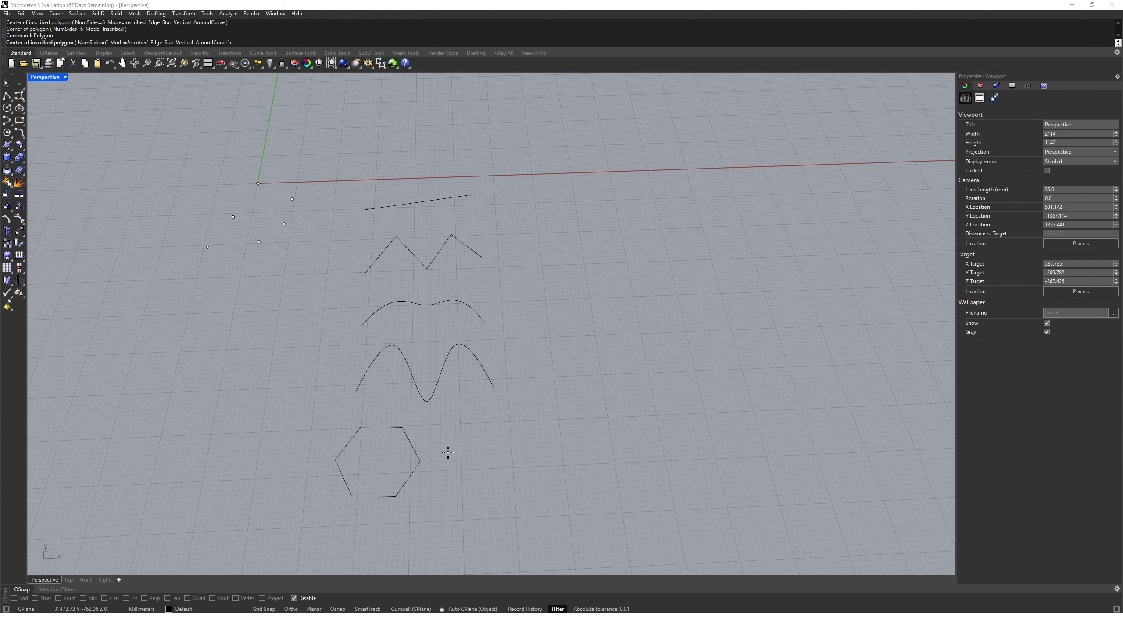
{"action": "left_click", "coordinate": [96, 43]}
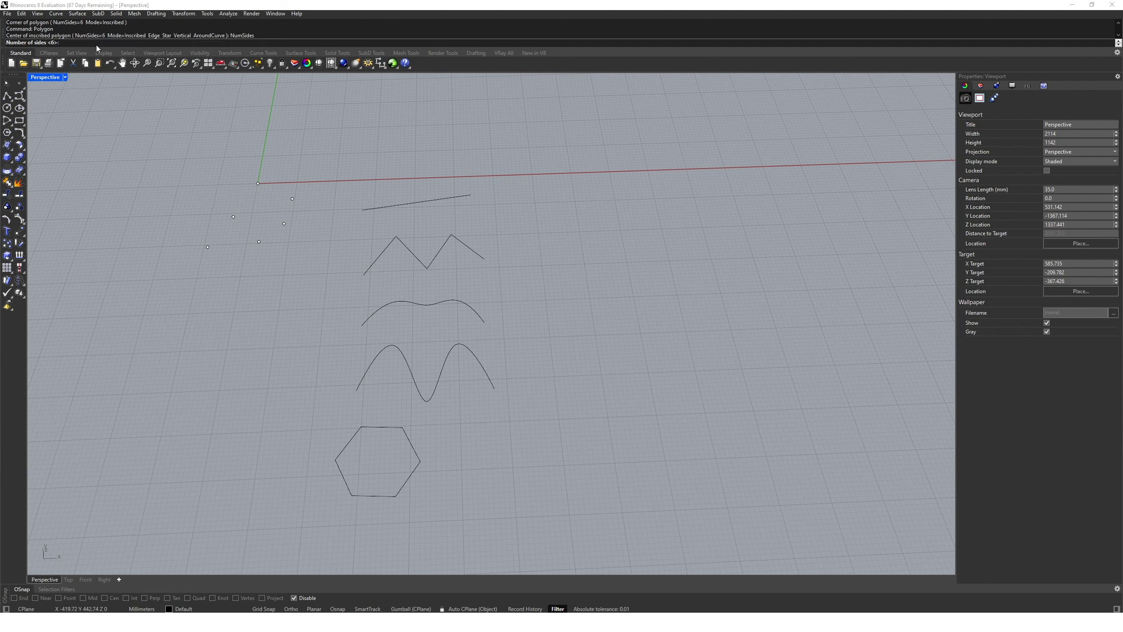
{"action": "type", "text": "5"}
{"action": "key", "text": "Return"}
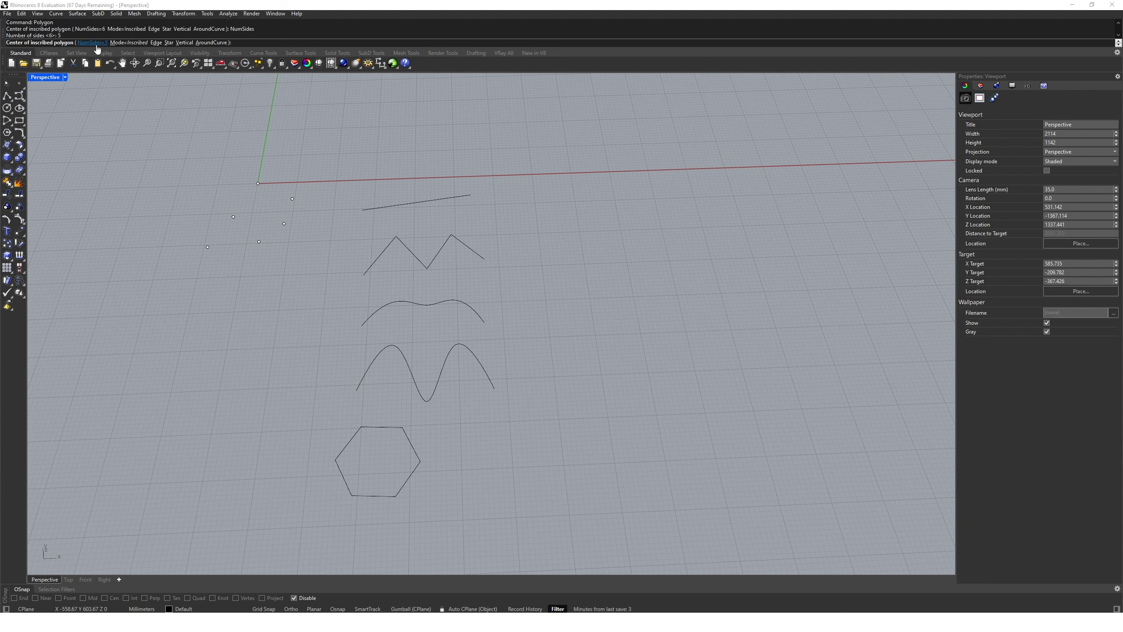
{"action": "left_click", "coordinate": [478, 460]}
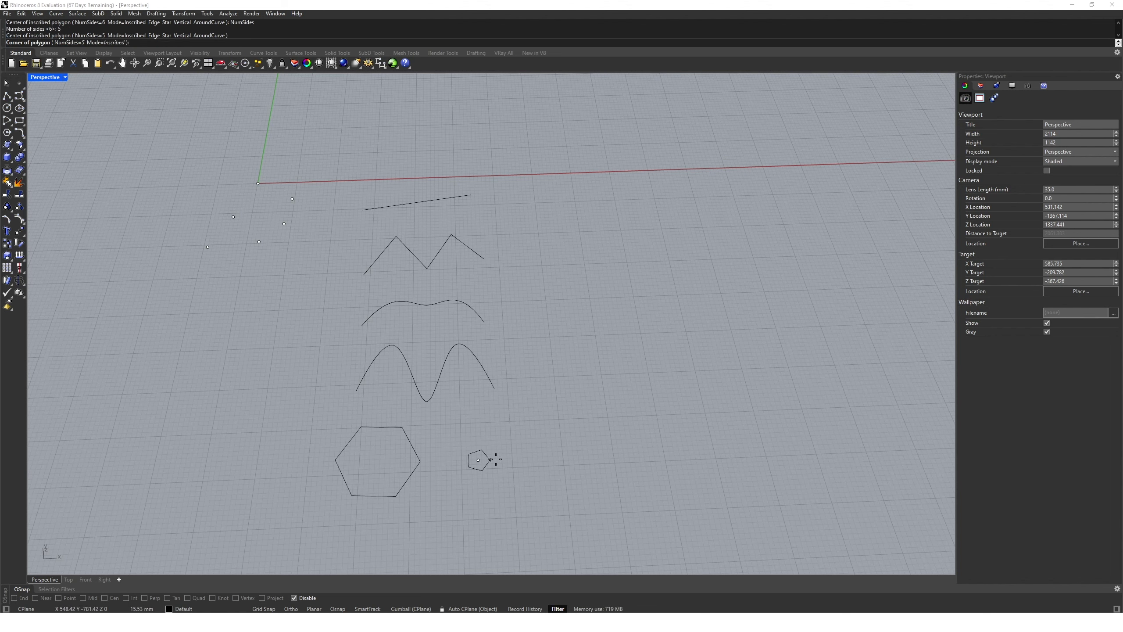
{"action": "left_click", "coordinate": [518, 450]}
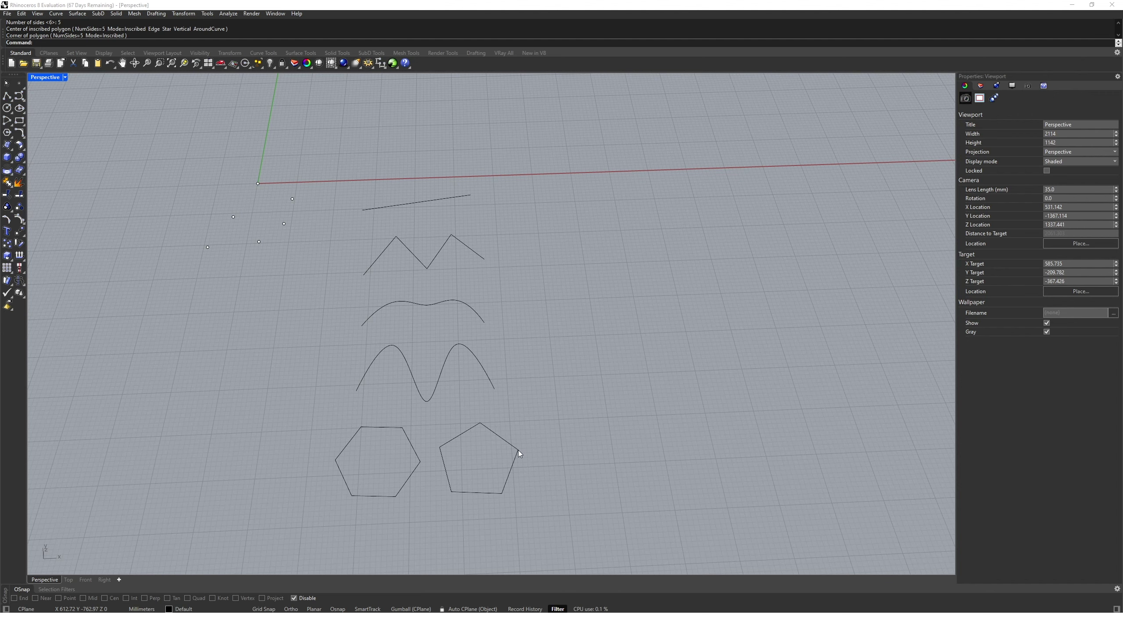
Step: Create a rectangular plane surface of about 240 by 205 mm beside the straight line, just in front of the X axis
{"action": "right_click_drag", "start_coordinate": [517, 450], "coordinate": [401, 446], "text": "shift"}
{"action": "type", "text": "lane"}
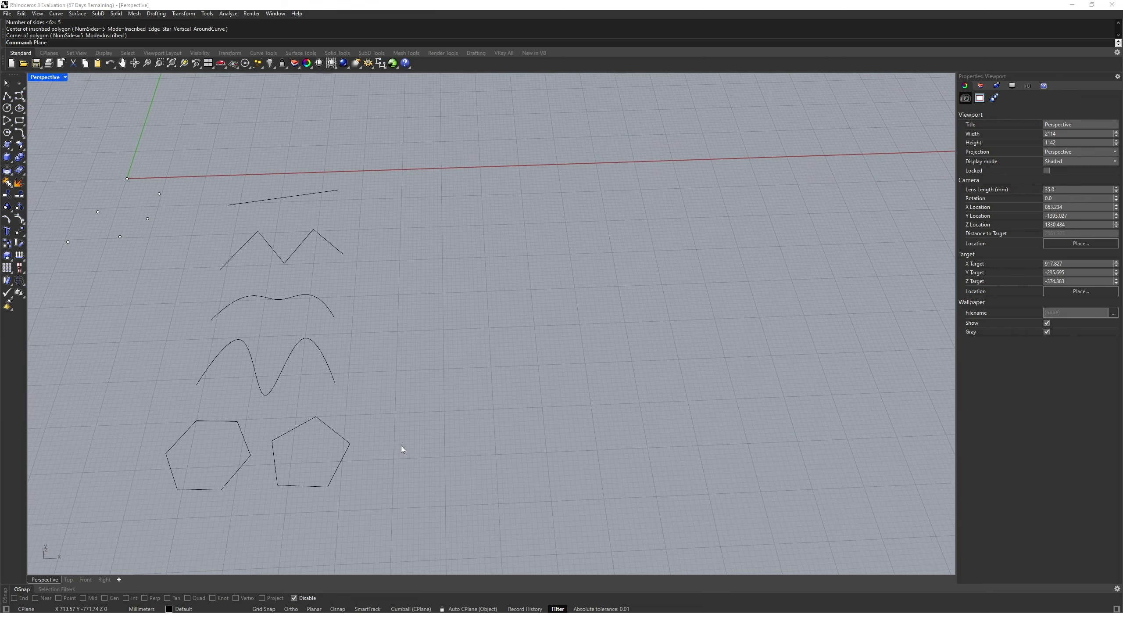
{"action": "key", "text": "Return"}
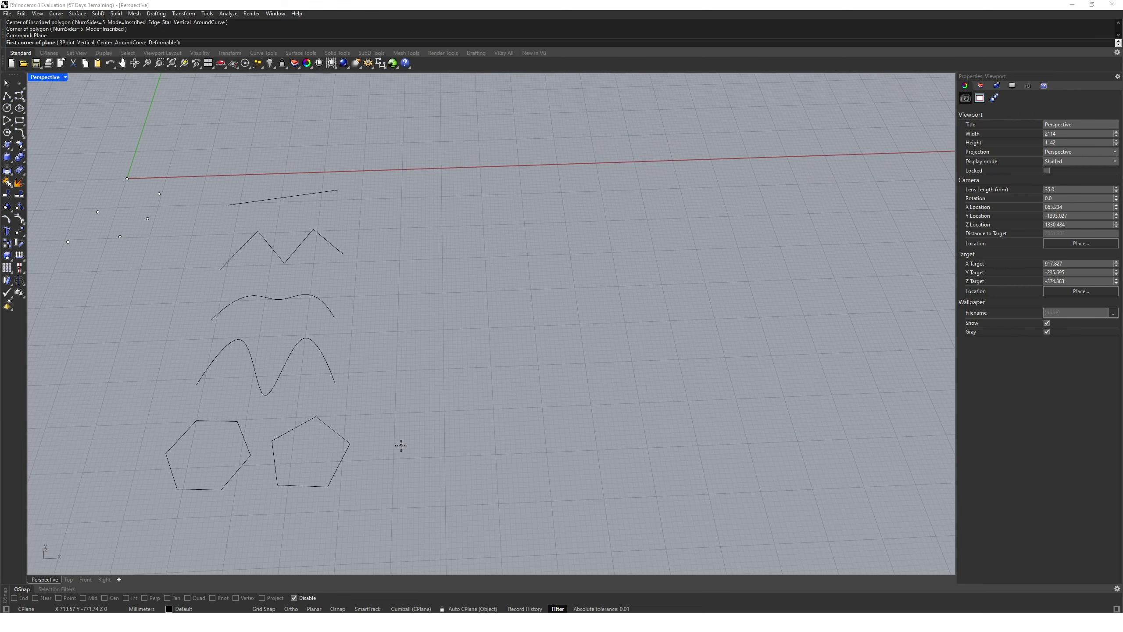
{"action": "left_click", "coordinate": [420, 182]}
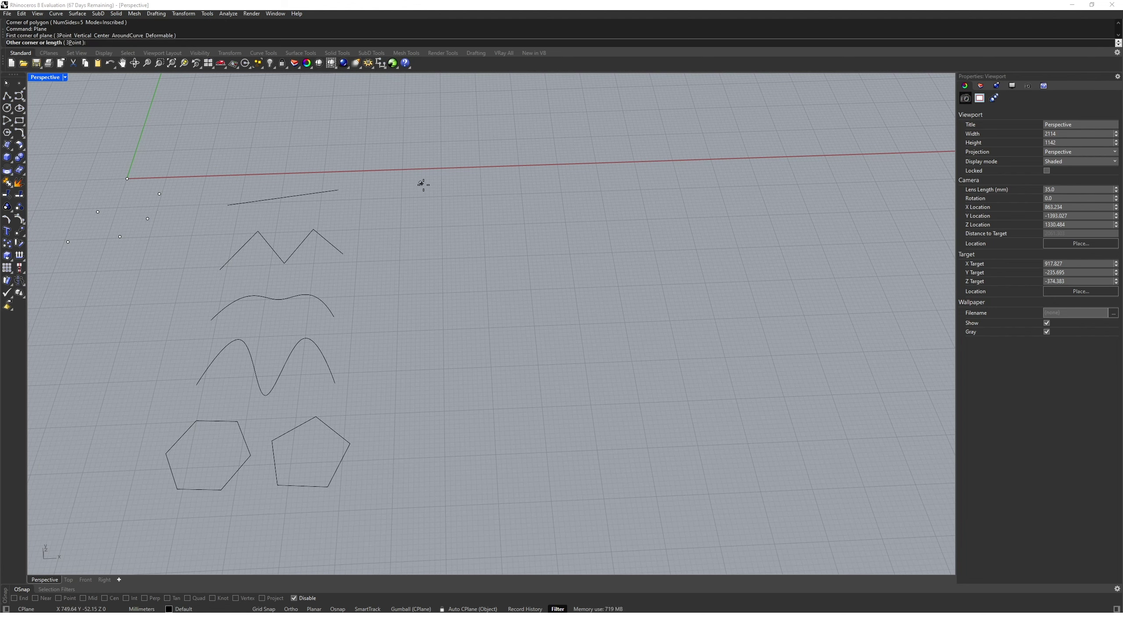
{"action": "left_click", "coordinate": [523, 242]}
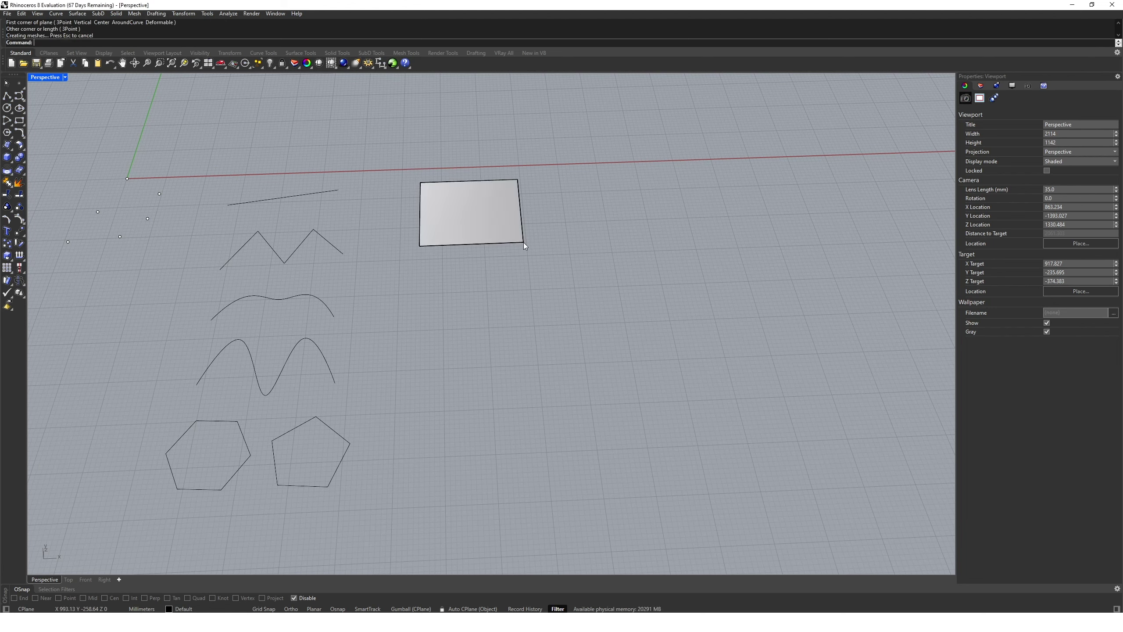
Step: Draw a circle with a radius of about 110 mm in front of the rectangular plane
{"action": "type", "text": "circle"}
{"action": "key", "text": "Return"}
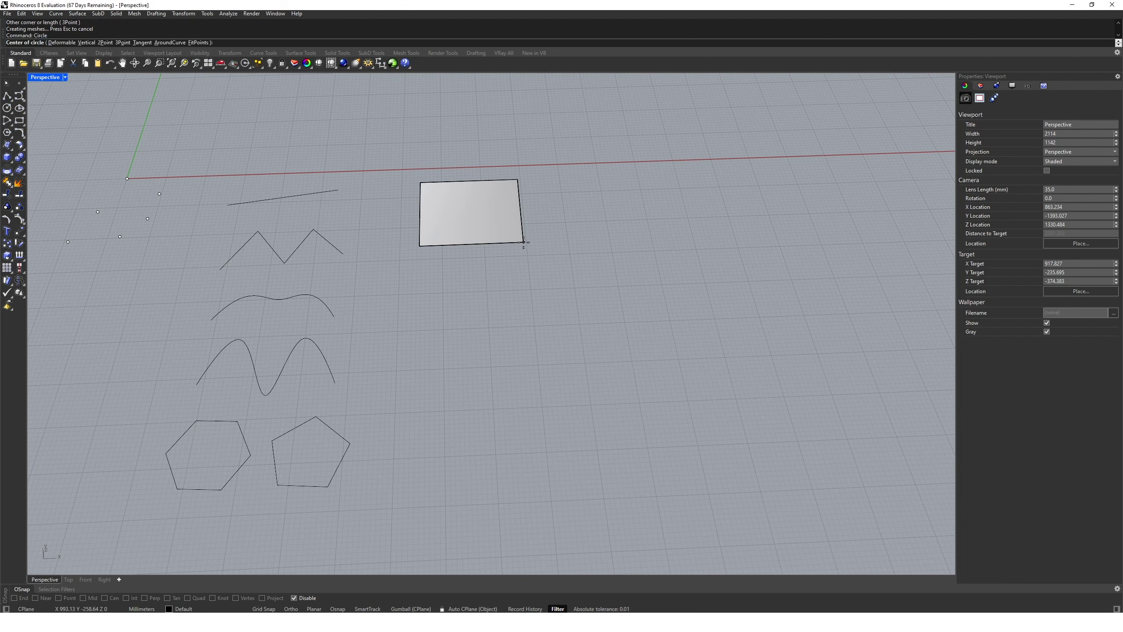
{"action": "left_click", "coordinate": [471, 297]}
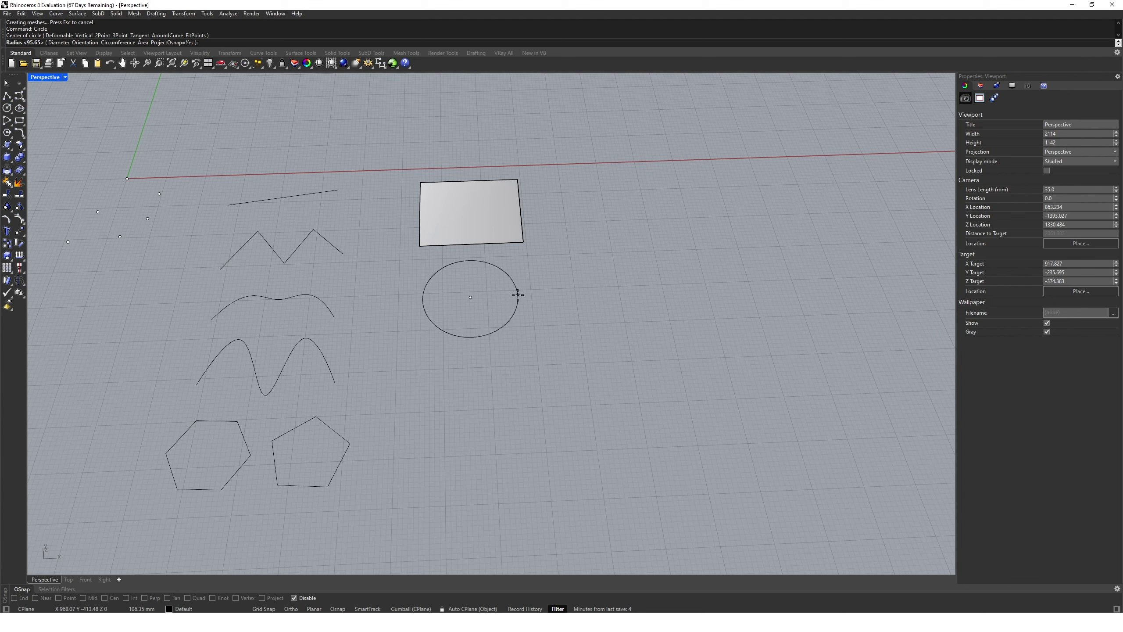
{"action": "left_click", "coordinate": [517, 303]}
Step: Fill the circle with a planar surface using PlanarSrf
{"action": "left_click", "coordinate": [517, 317]}
{"action": "type", "text": "P"}
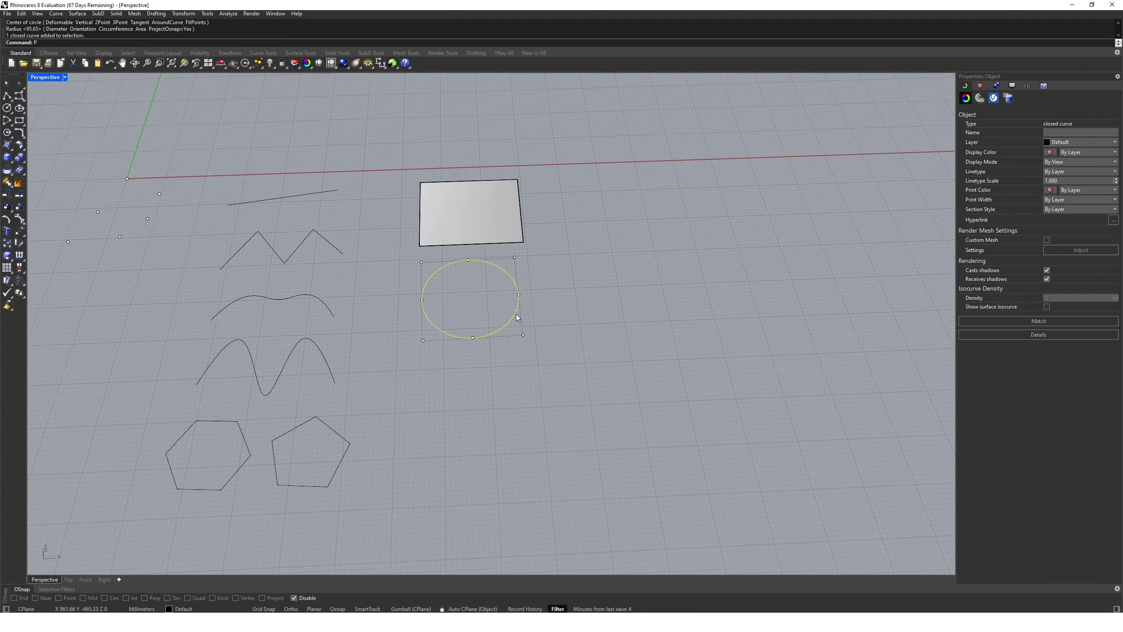
{"action": "type", "text": "lanarSrf"}
{"action": "key", "text": "Return"}
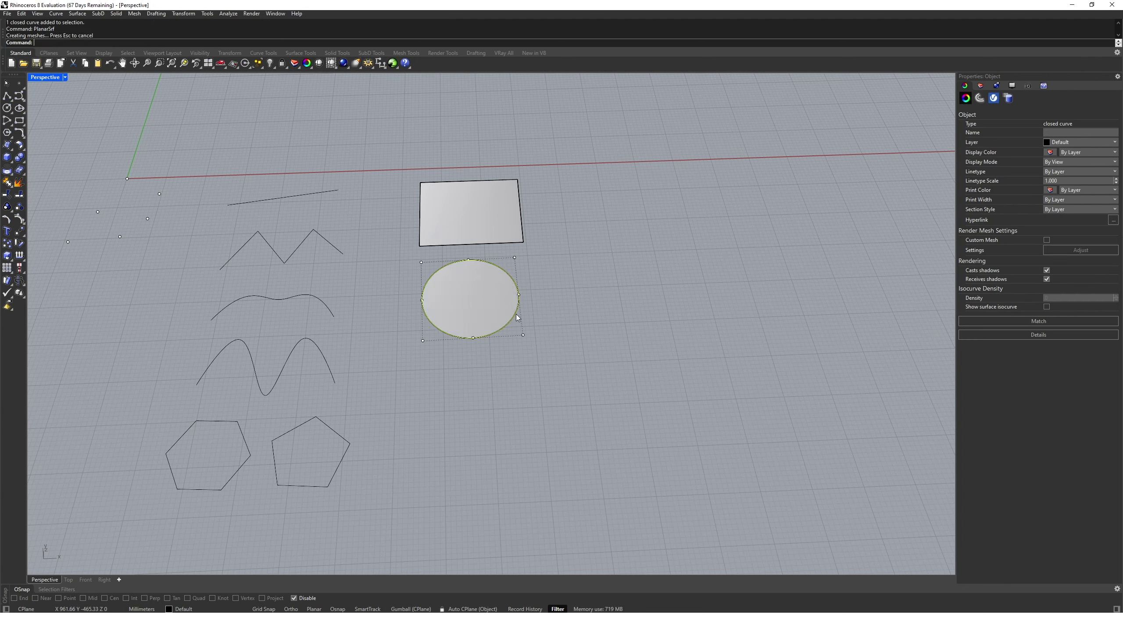
{"action": "left_click", "coordinate": [557, 314]}
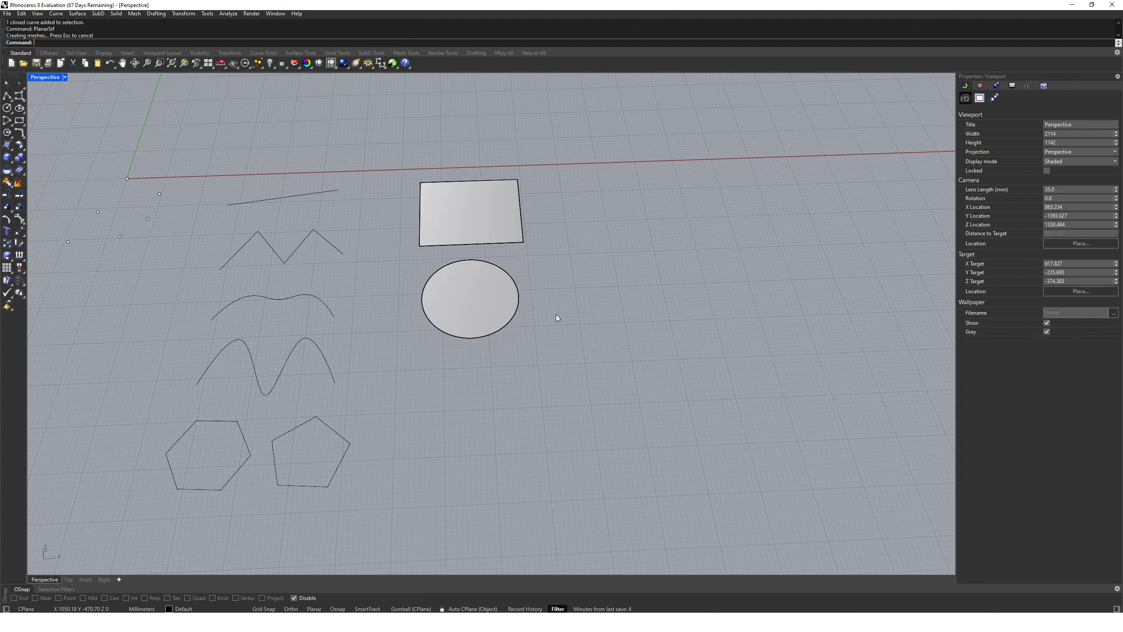
Step: Untrim the circular edge of the planar surface, with KeepTrimObjects set to No
{"action": "type", "text": "Untrim"}
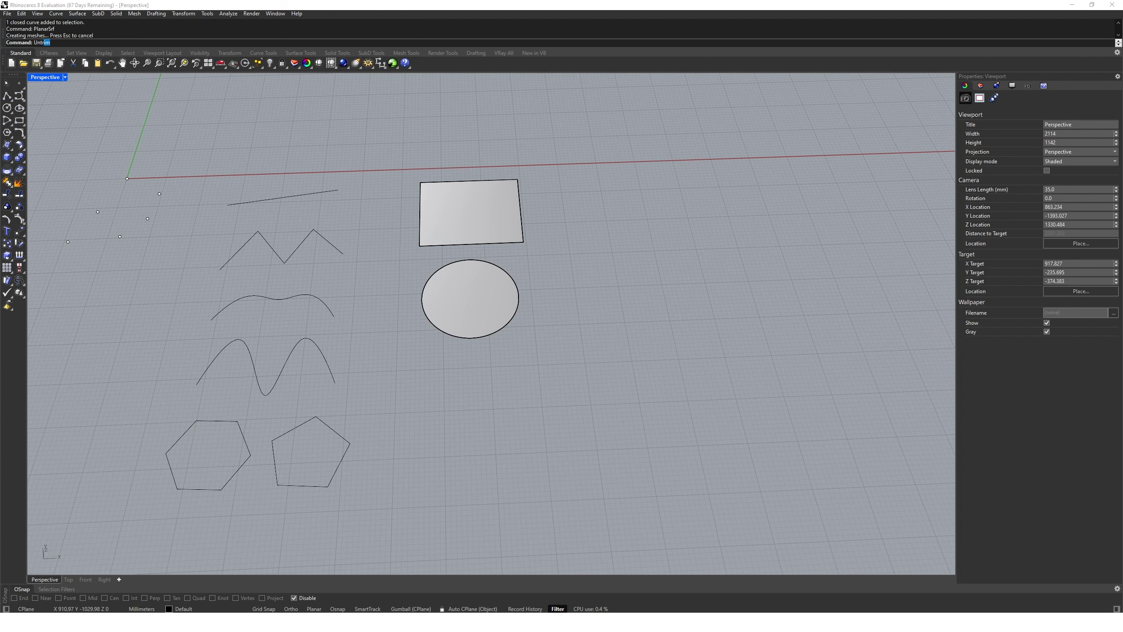
{"action": "key", "text": "Return"}
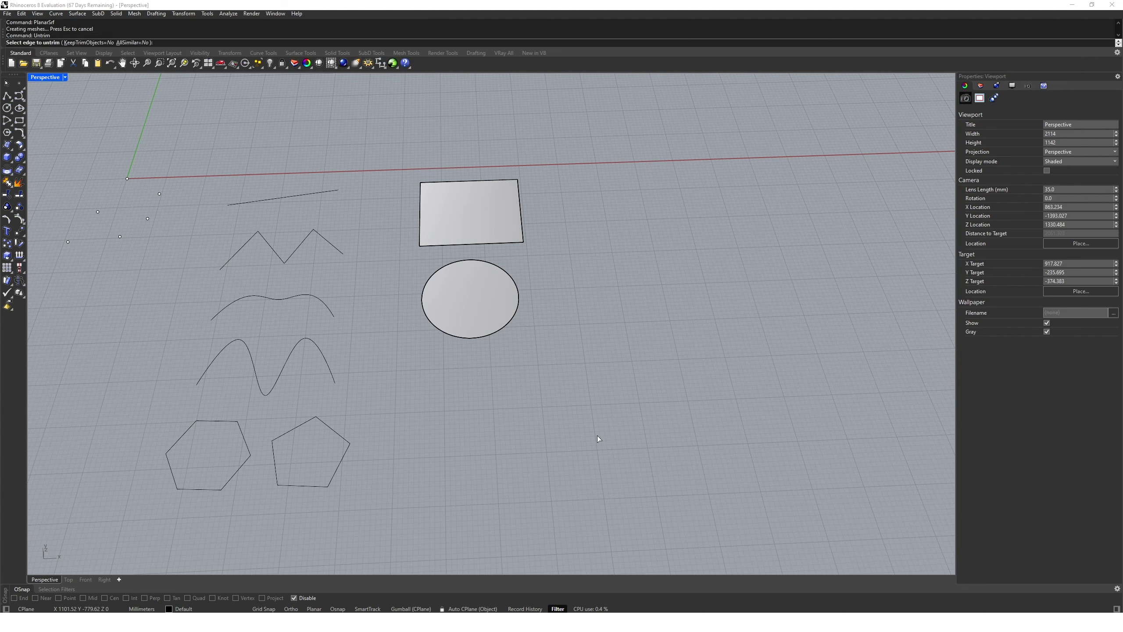
{"action": "left_click", "coordinate": [503, 329]}
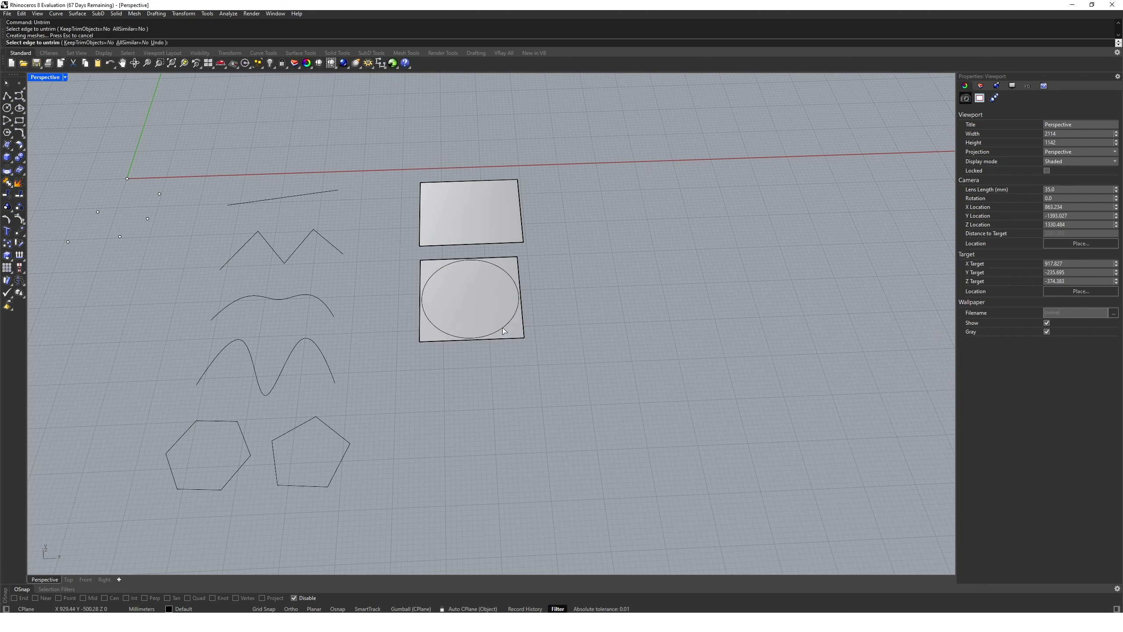
{"action": "key", "text": "Return"}
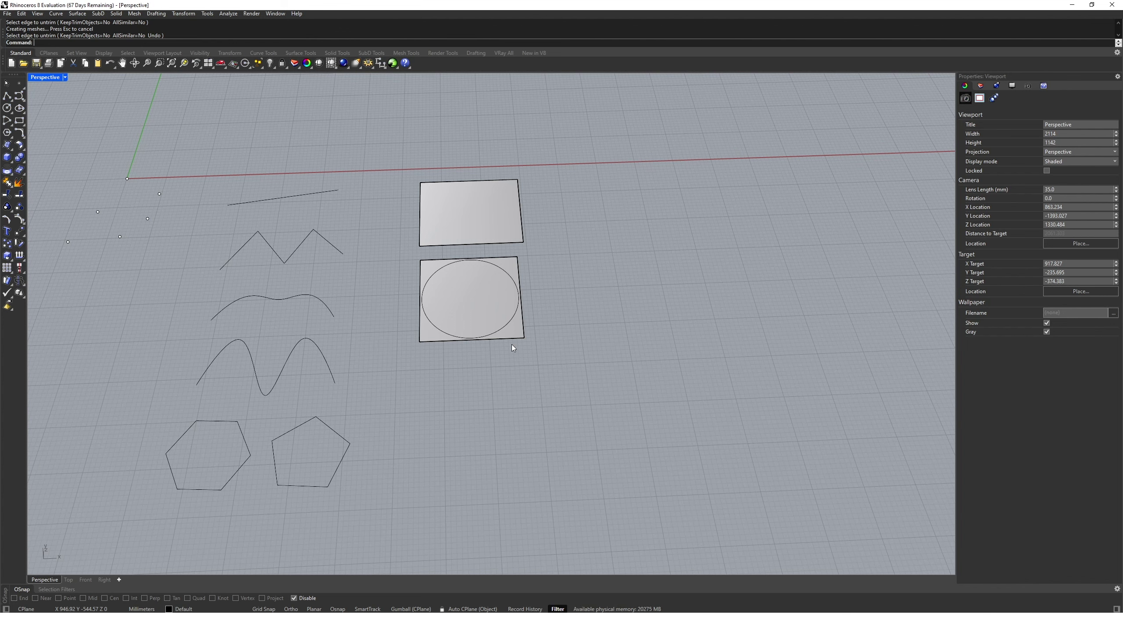
Step: Trim away the part of the untrimmed surface outside the circle, using the circle as the cutting object
{"action": "type", "text": "trim"}
{"action": "key", "text": "Return"}
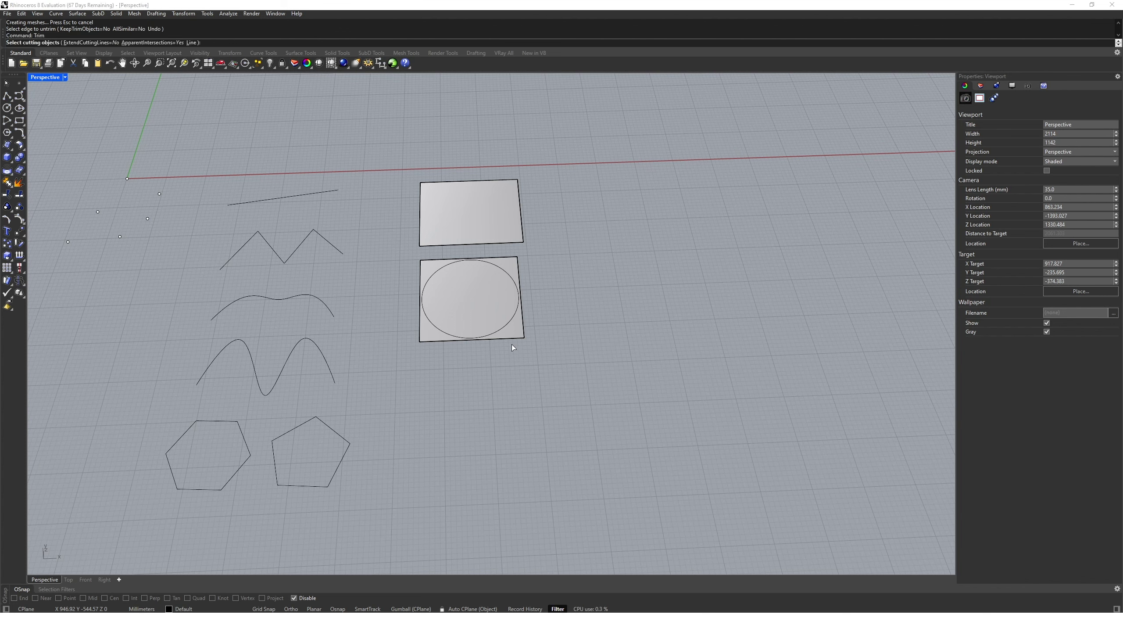
{"action": "left_click", "coordinate": [500, 329]}
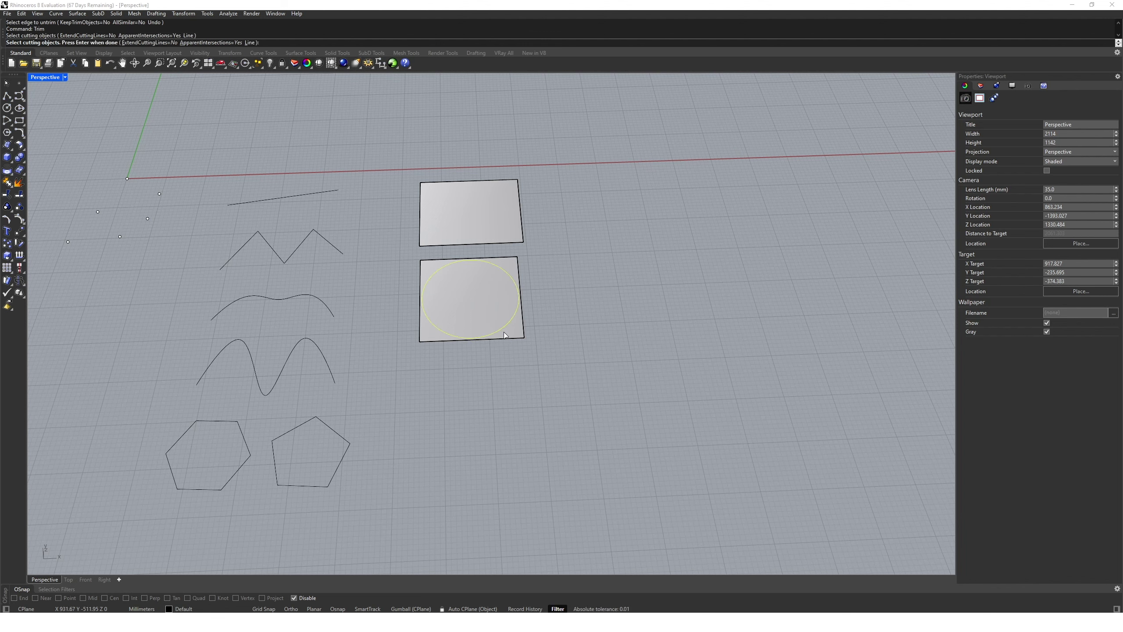
{"action": "key", "text": "Return"}
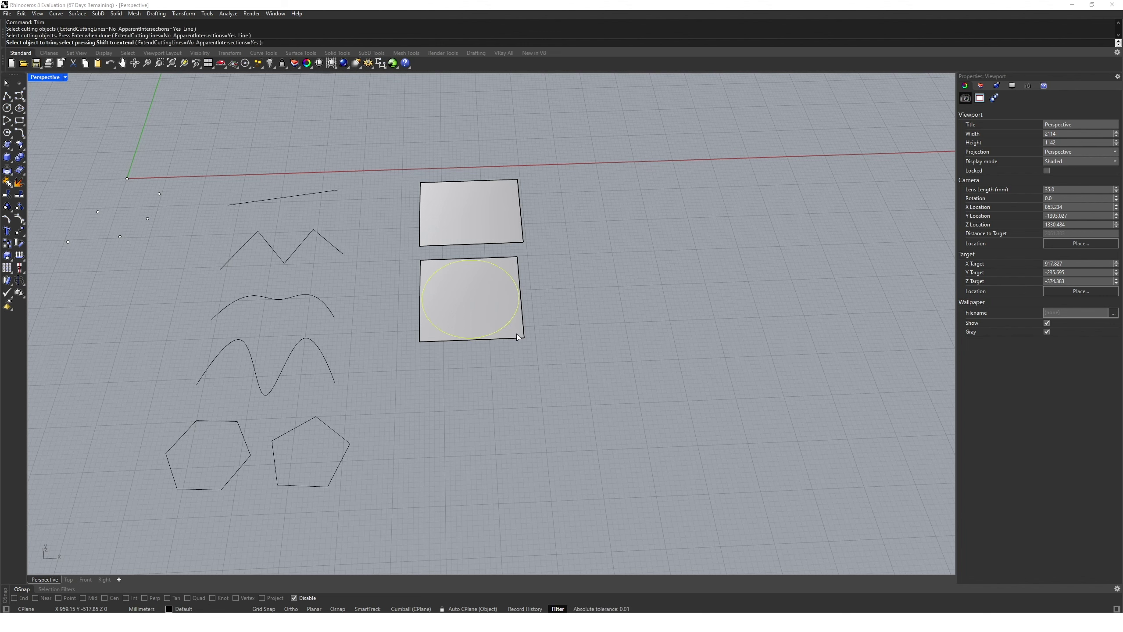
{"action": "left_click", "coordinate": [517, 336]}
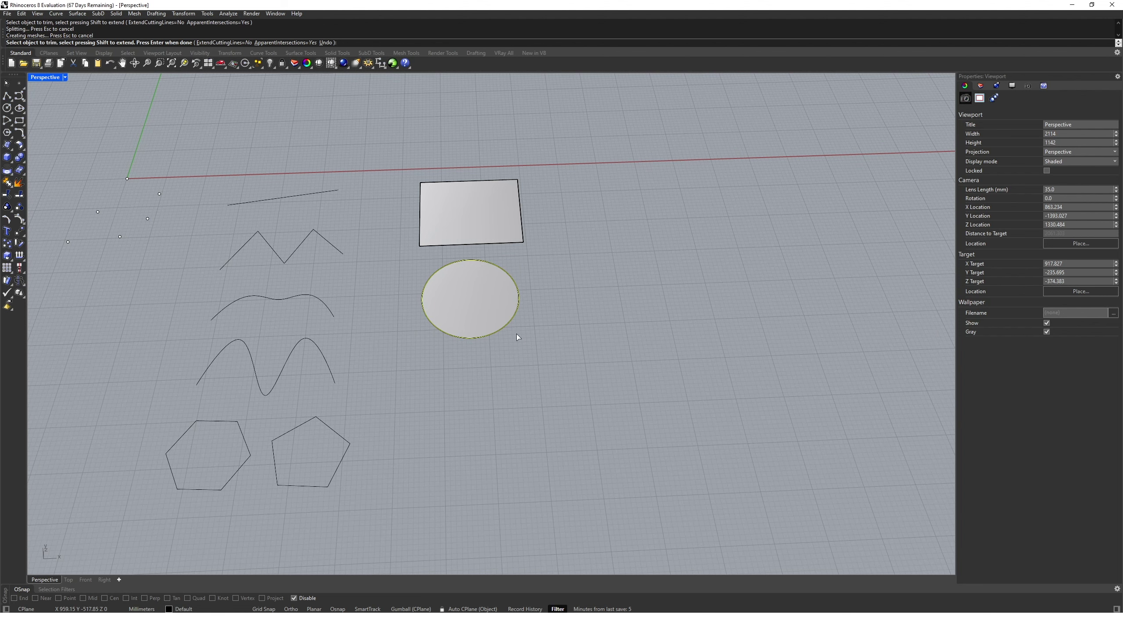
{"action": "key", "text": "Return"}
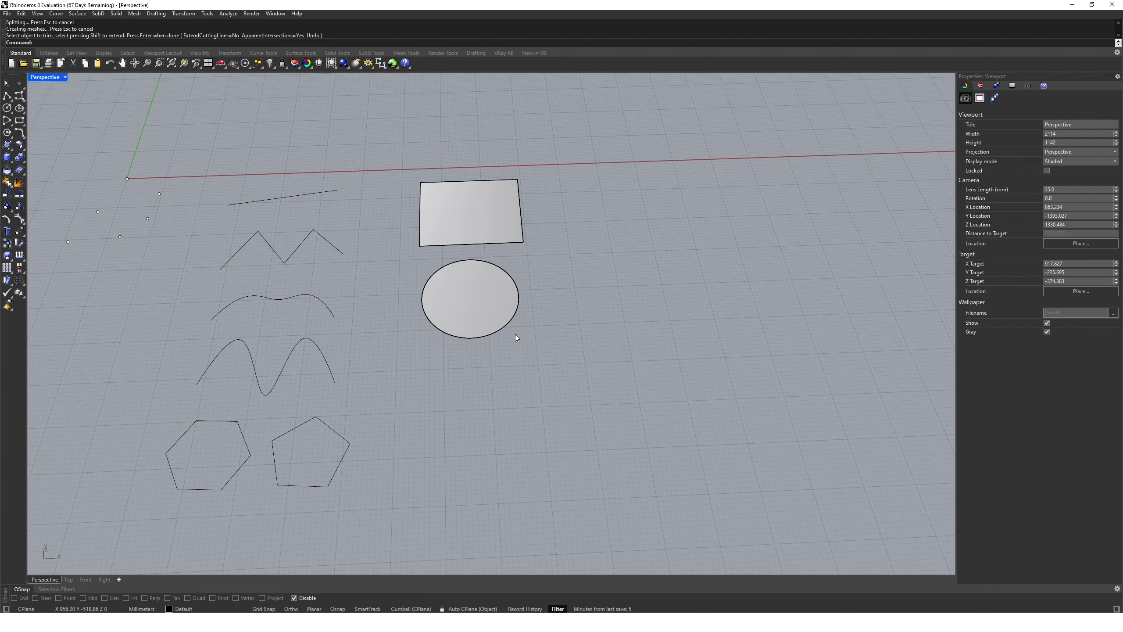
Step: Create a box about 238 mm high beside the planar surfaces, from two base corners and a height
{"action": "right_click_drag", "start_coordinate": [515, 336], "coordinate": [517, 381]}
{"action": "type", "text": "Box"}
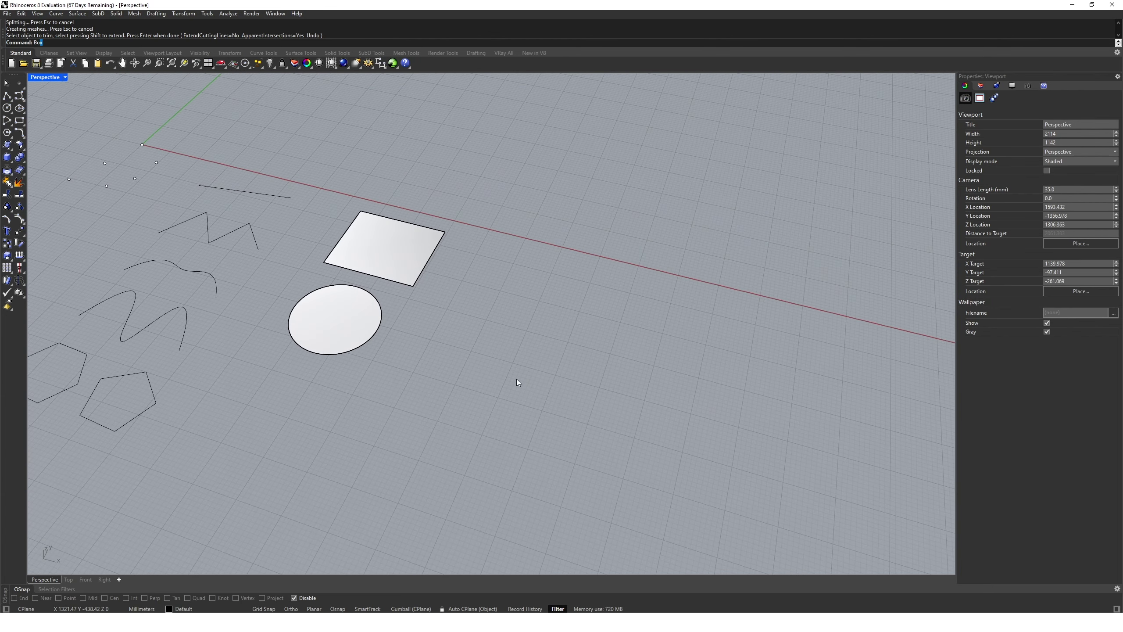
{"action": "key", "text": "Return"}
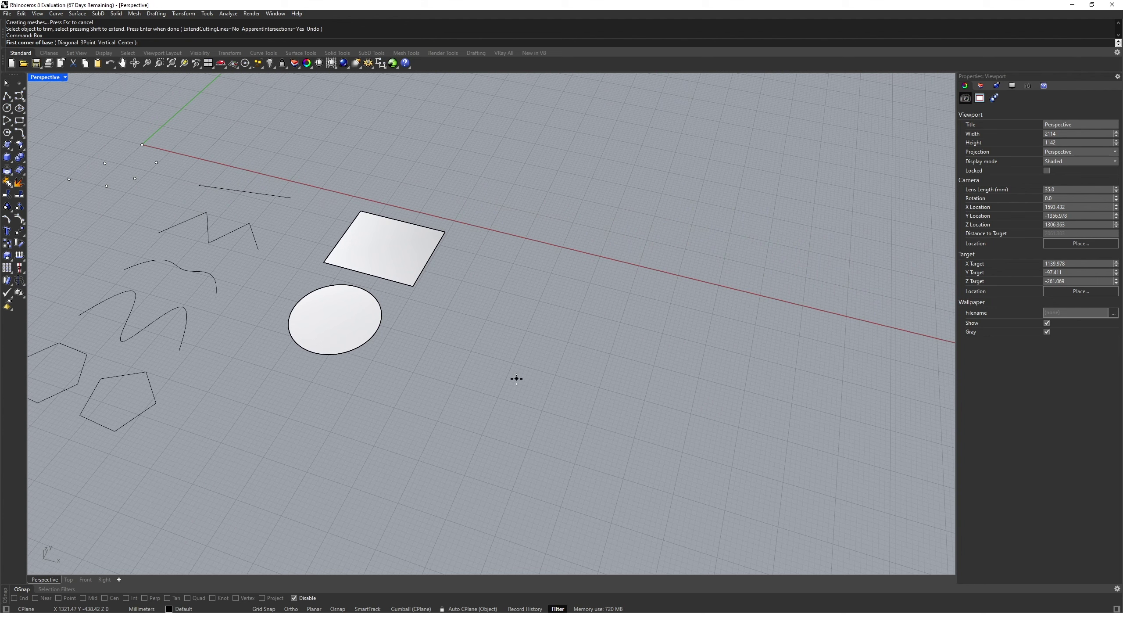
{"action": "left_click", "coordinate": [496, 250]}
{"action": "left_click", "coordinate": [562, 339]}
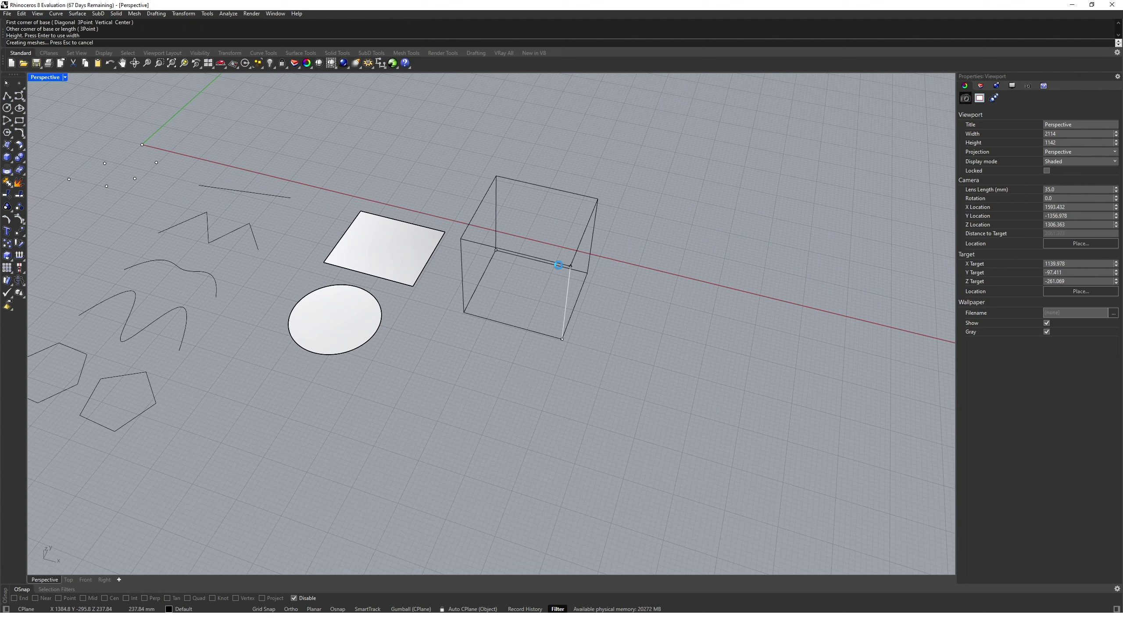
{"action": "left_click", "coordinate": [562, 268]}
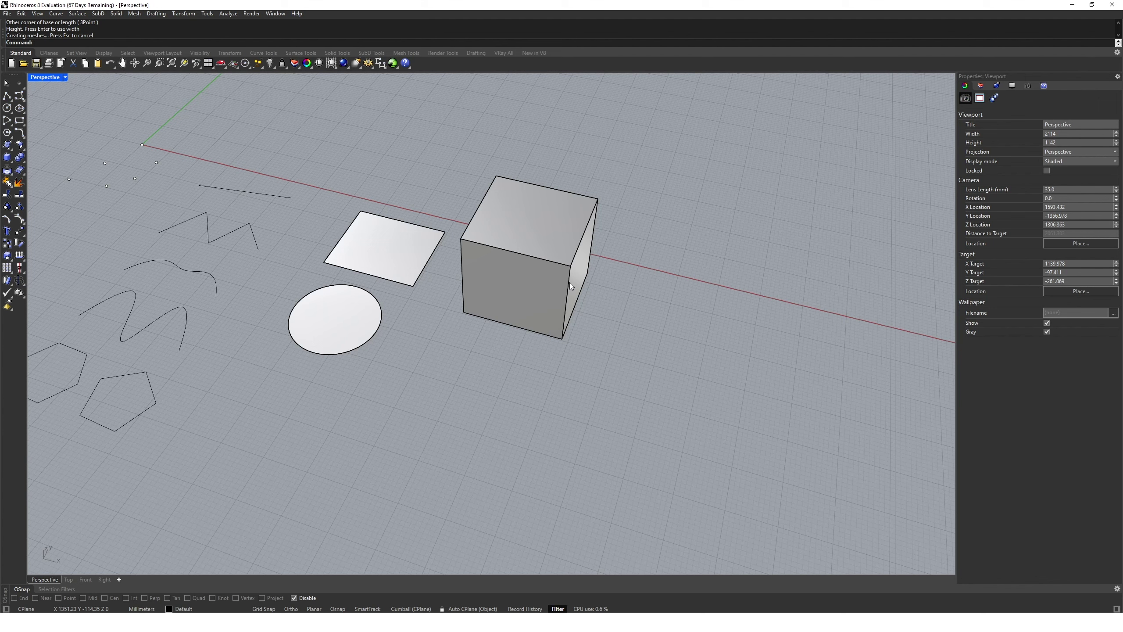
Step: Explode the box into separate surfaces
{"action": "left_click", "coordinate": [569, 282]}
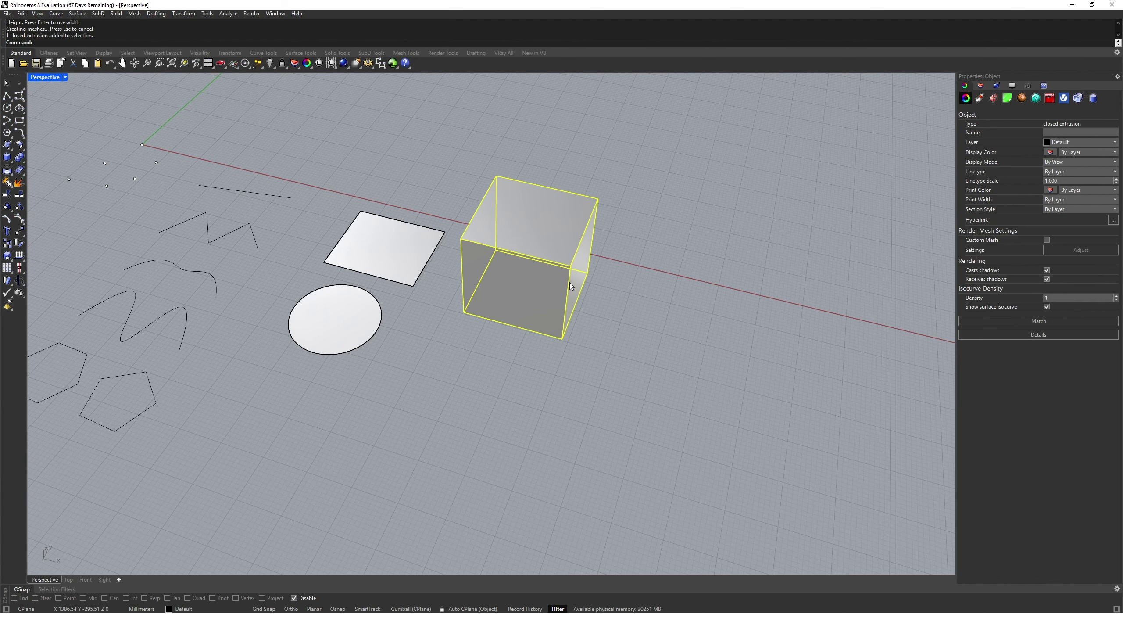
{"action": "type", "text": "Explode"}
{"action": "key", "text": "Return"}
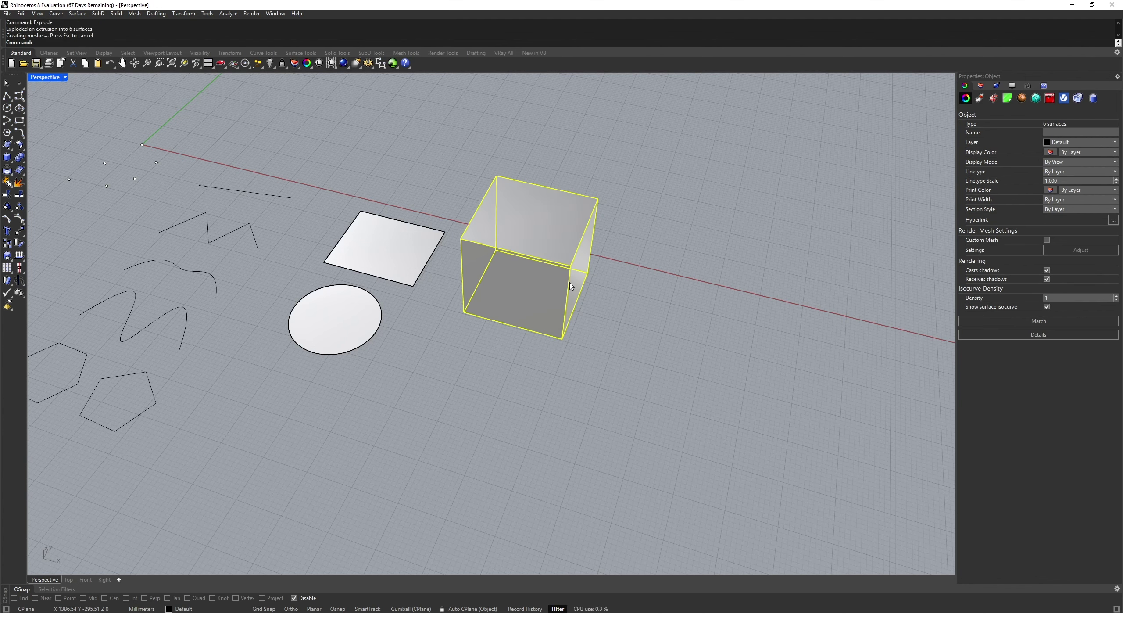
Step: Examine the exploded box by selecting its faces one at a time, and clear the selection
{"action": "right_click_drag", "start_coordinate": [565, 284], "coordinate": [572, 340]}
{"action": "left_click", "coordinate": [605, 283]}
{"action": "left_click", "coordinate": [517, 278]}
{"action": "left_click", "coordinate": [548, 313]}
{"action": "left_click", "coordinate": [508, 246]}
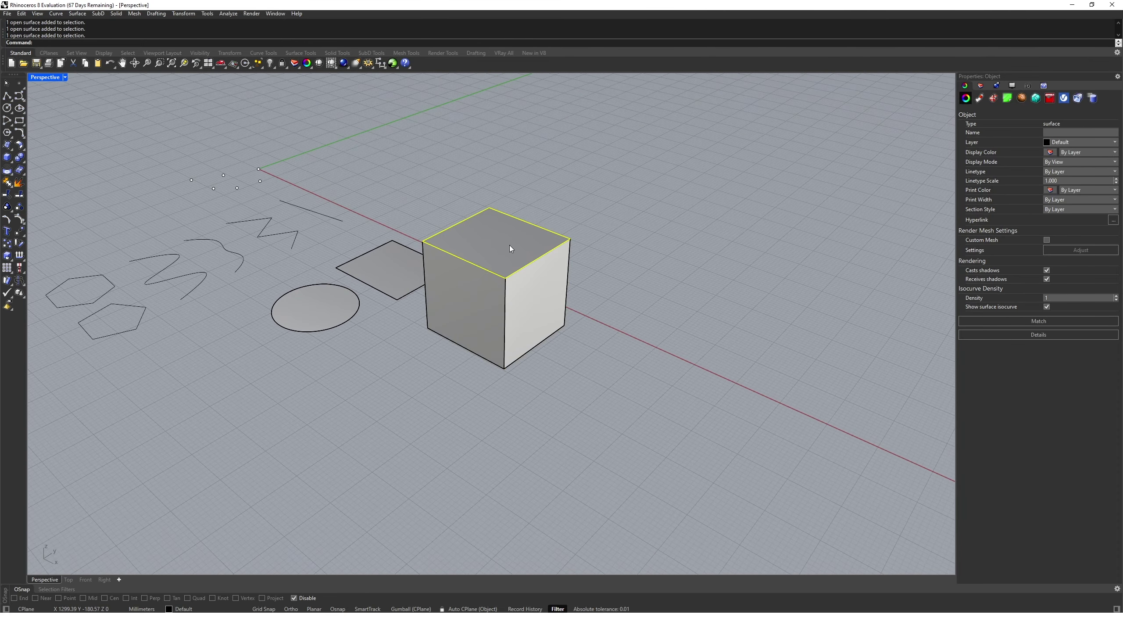
{"action": "left_click", "coordinate": [635, 275]}
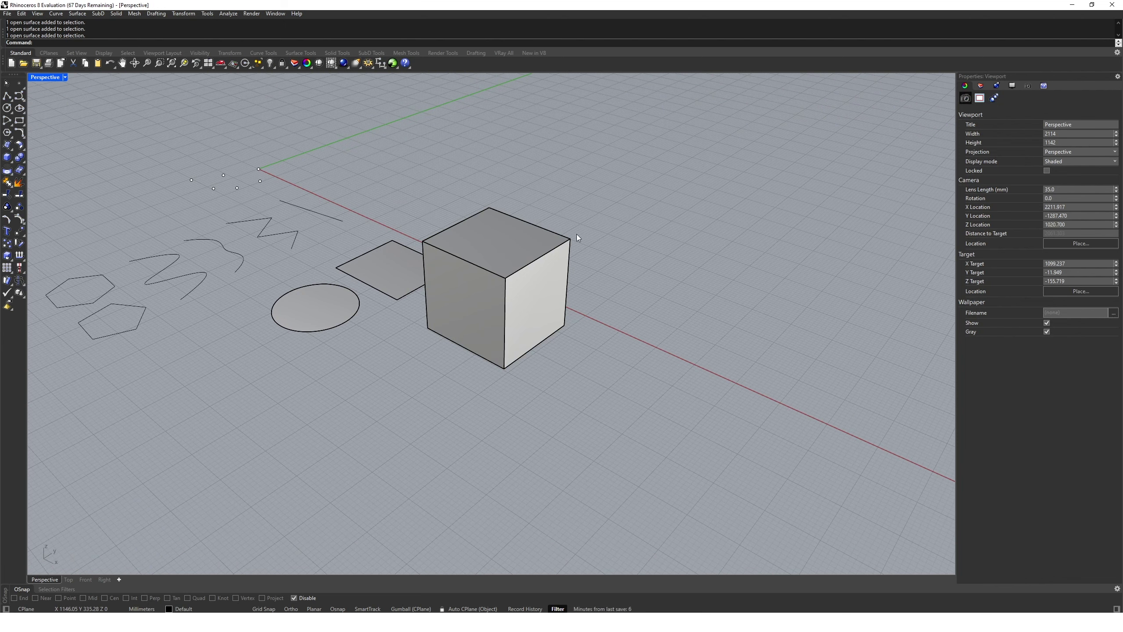
Step: Join all six surfaces of the exploded box into one closed polysurface and deselect it
{"action": "left_click_drag", "start_coordinate": [403, 165], "coordinate": [633, 397]}
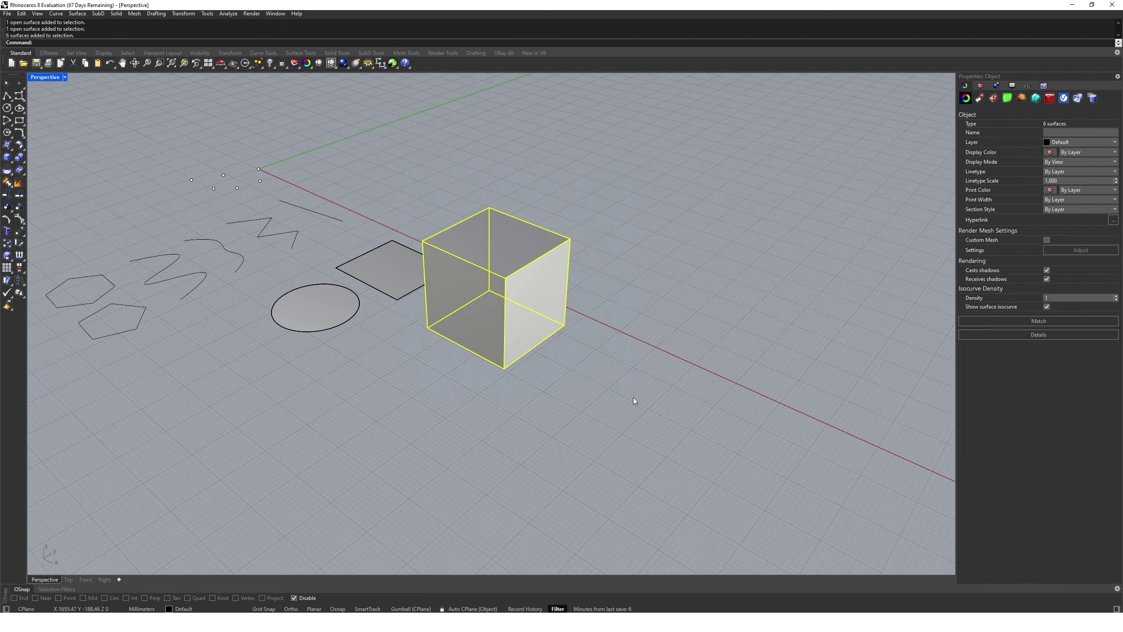
{"action": "type", "text": "join"}
{"action": "key", "text": "Return"}
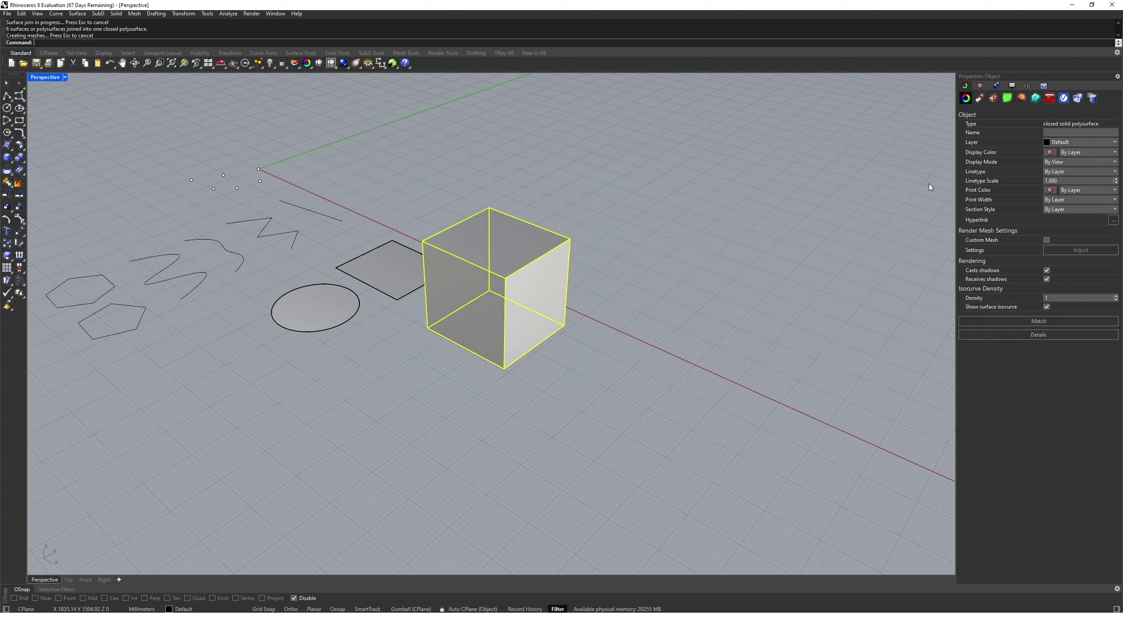
{"action": "left_click", "coordinate": [660, 290]}
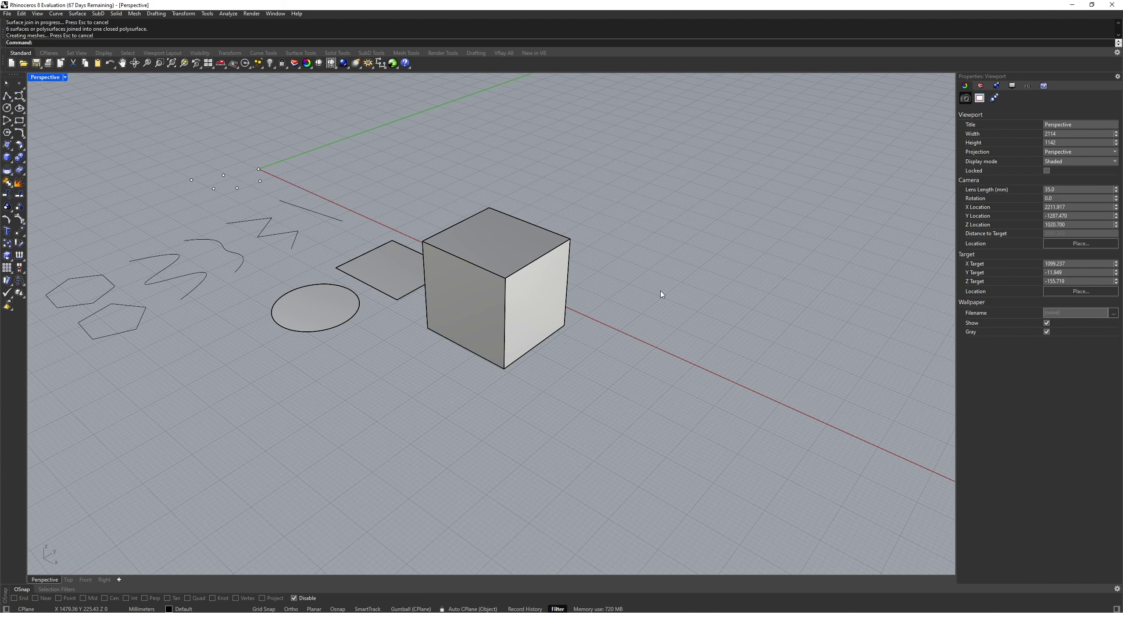
Step: Delete the large front-left side face of the joined box, and select the opened box to check its object type
{"action": "type", "text": "DeleteFaces"}
{"action": "key", "text": "Return"}
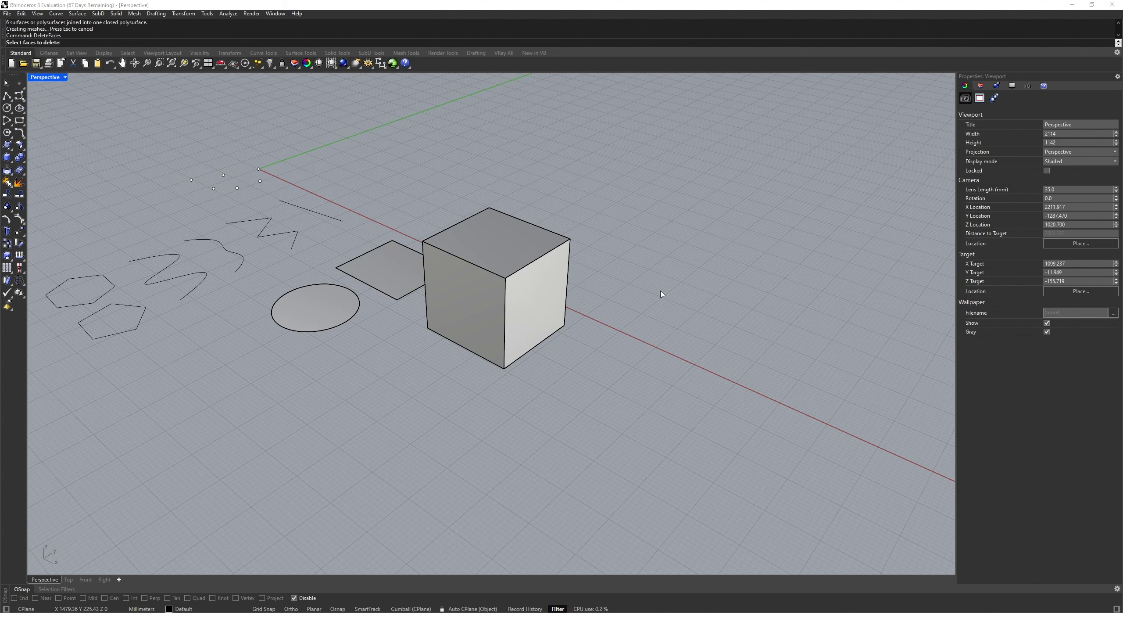
{"action": "left_click", "coordinate": [482, 305]}
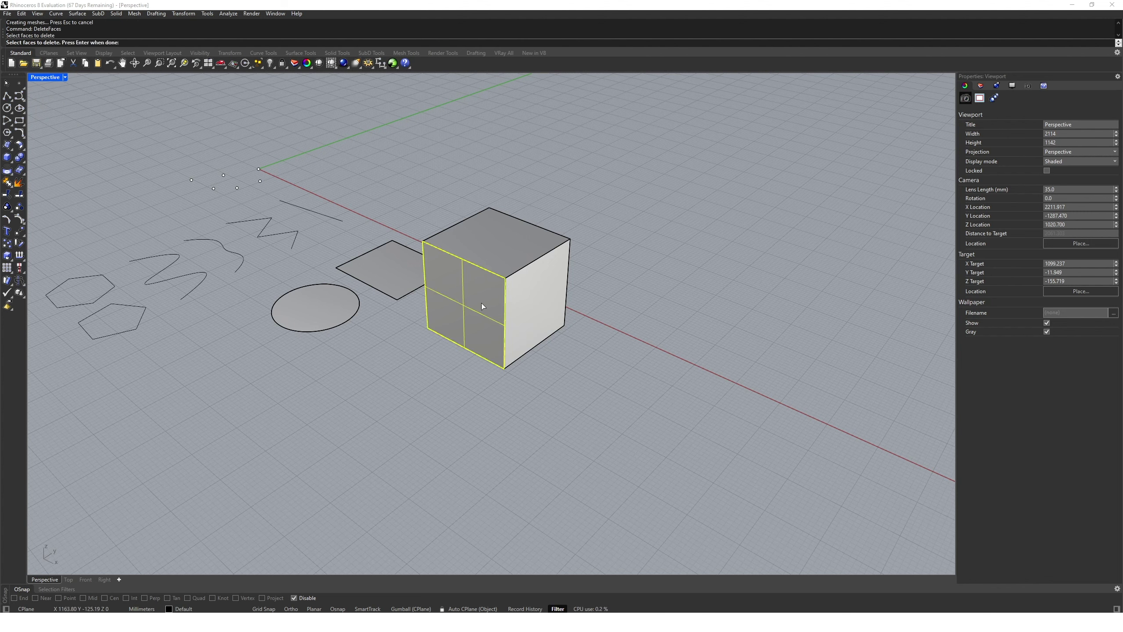
{"action": "key", "text": "Return"}
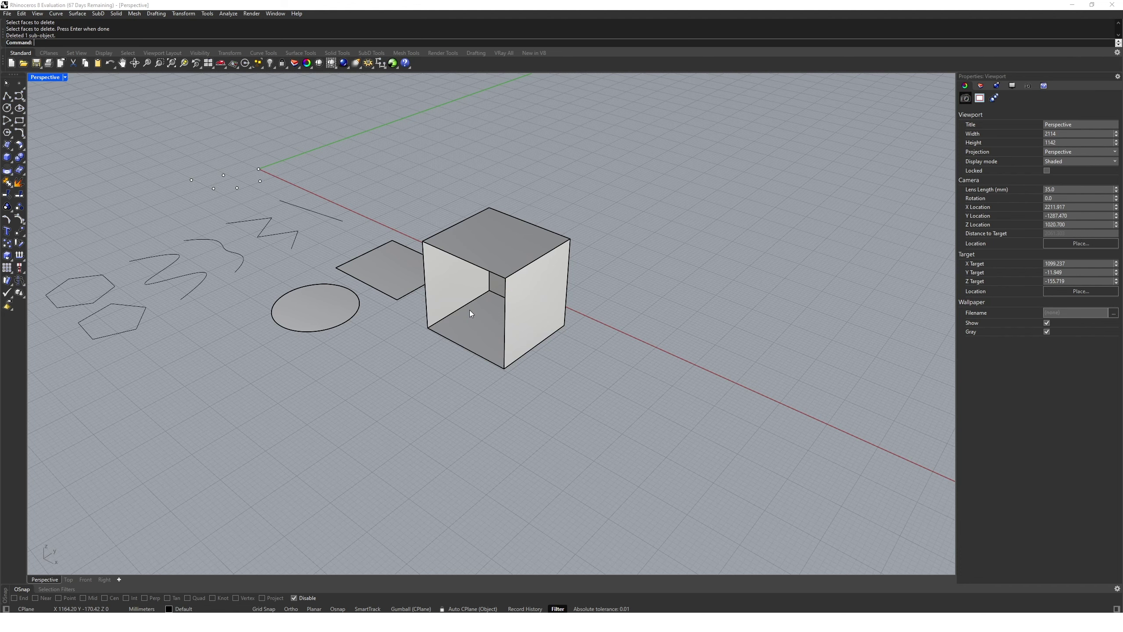
{"action": "left_click", "coordinate": [506, 255]}
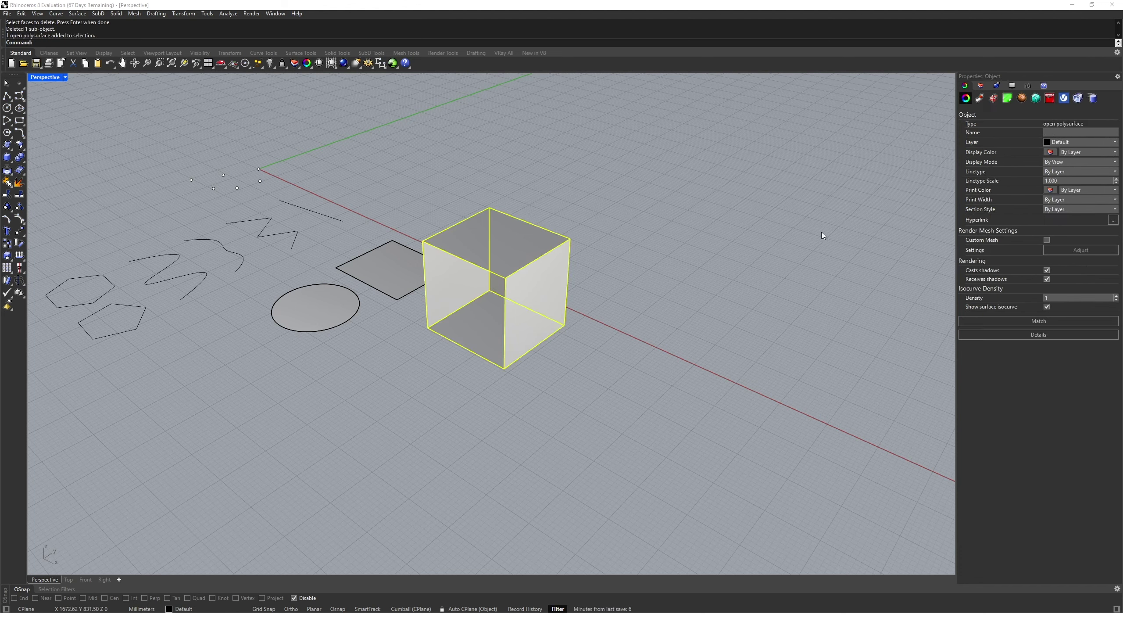
{"action": "key", "text": "Escape"}
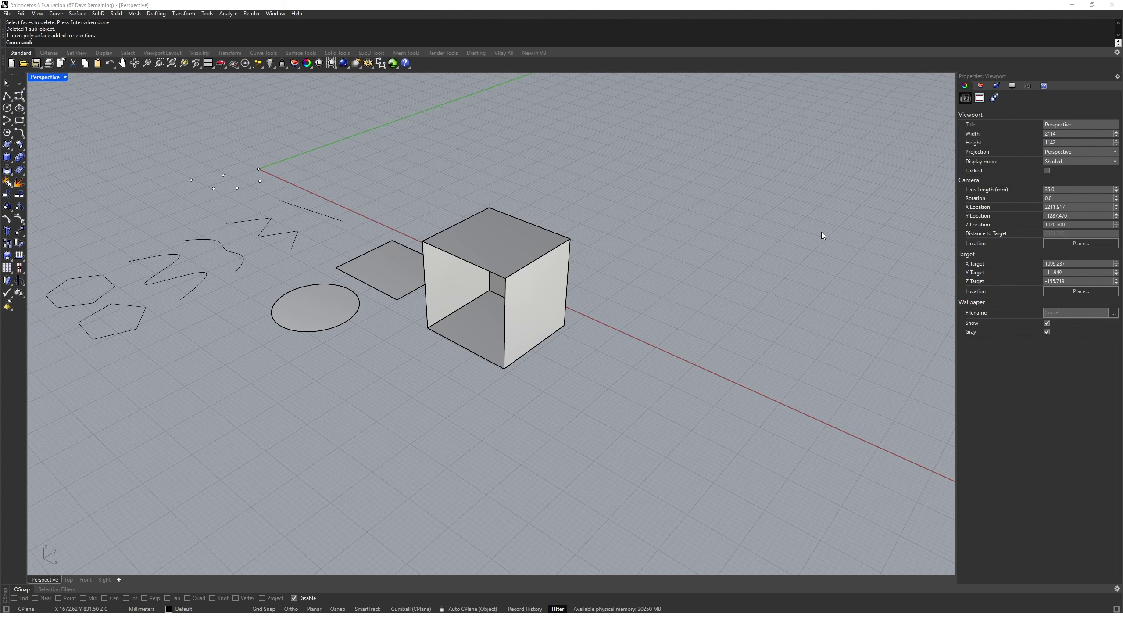
Step: Create a mesh sphere with a radius of about 152 mm beside the open box, using 10 vertical and 10 around faces
{"action": "type", "text": "MeshSphere"}
{"action": "key", "text": "Return"}
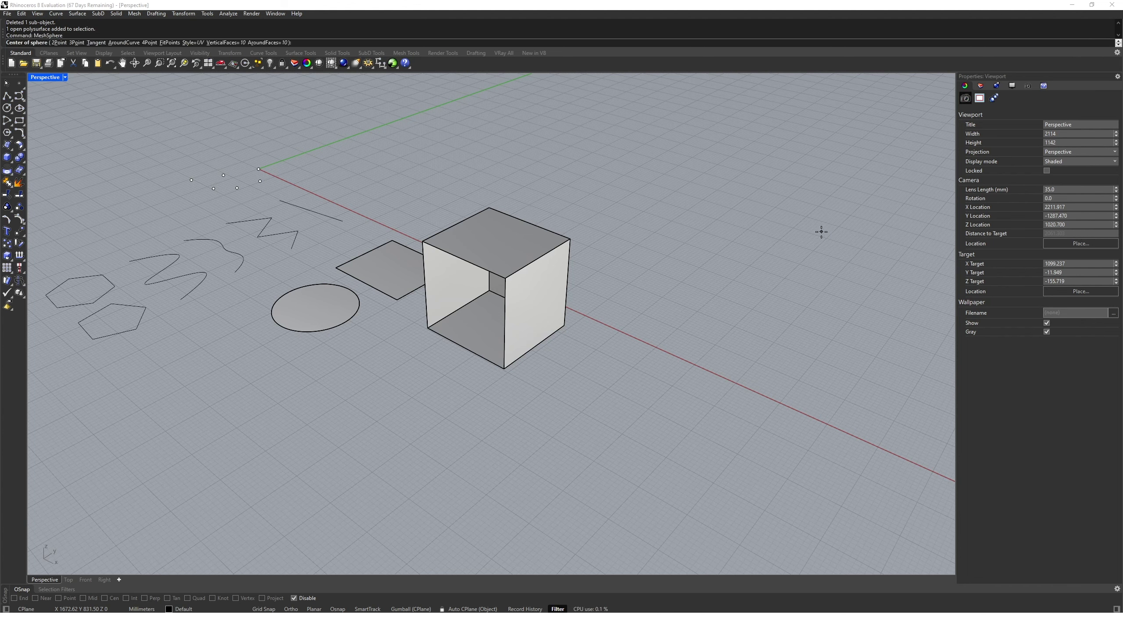
{"action": "left_click", "coordinate": [639, 405]}
{"action": "left_click", "coordinate": [687, 438]}
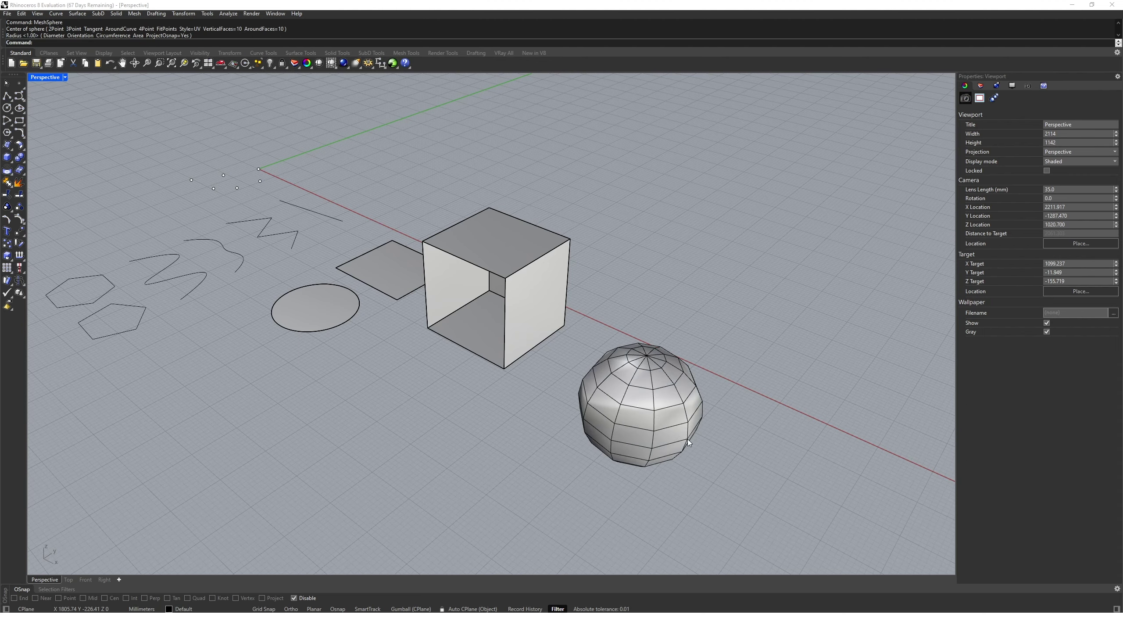
{"action": "right_click_drag", "start_coordinate": [710, 461], "coordinate": [680, 341]}
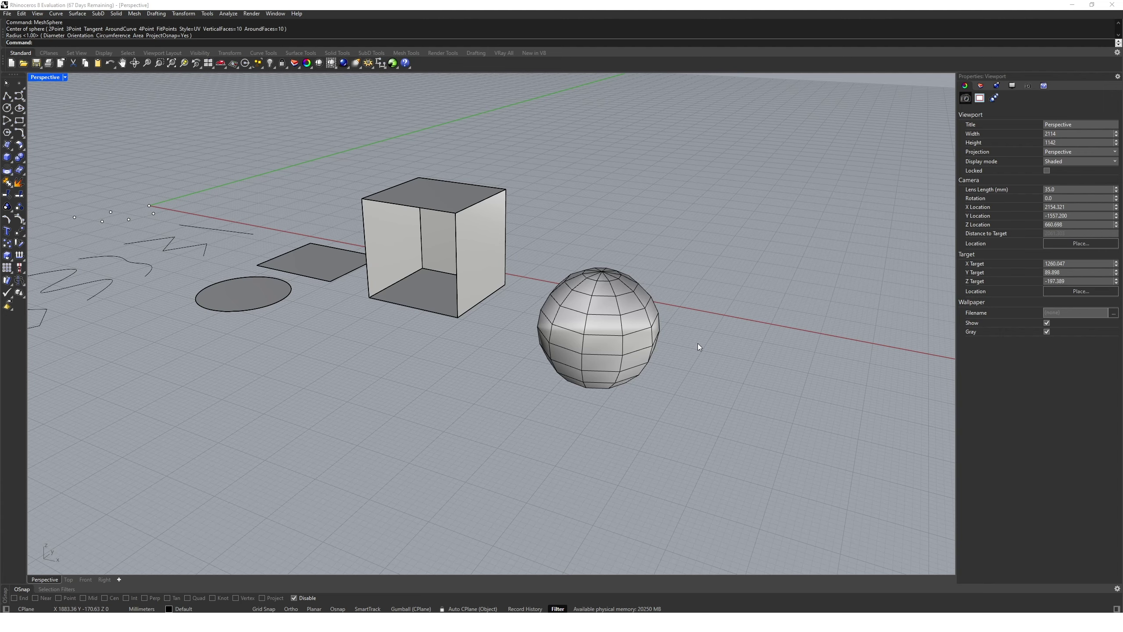
Step: Create a regular surface sphere in the free area in front of the circular planar surface, from a centre and a radius
{"action": "type", "text": "Sphere"}
{"action": "key", "text": "Return"}
{"action": "right_click_drag", "start_coordinate": [517, 356], "coordinate": [606, 409]}
{"action": "right_click_drag", "start_coordinate": [525, 398], "coordinate": [538, 326], "text": "shift"}
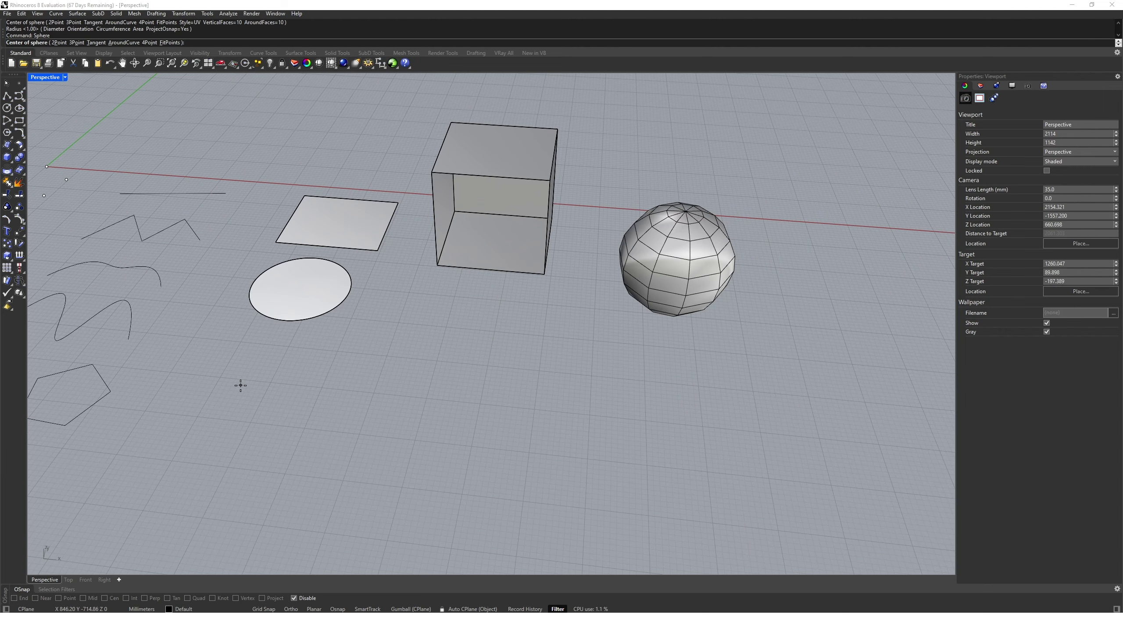
{"action": "left_click", "coordinate": [240, 385]}
{"action": "left_click", "coordinate": [299, 385]}
{"action": "right_click_drag", "start_coordinate": [299, 385], "coordinate": [323, 341]}
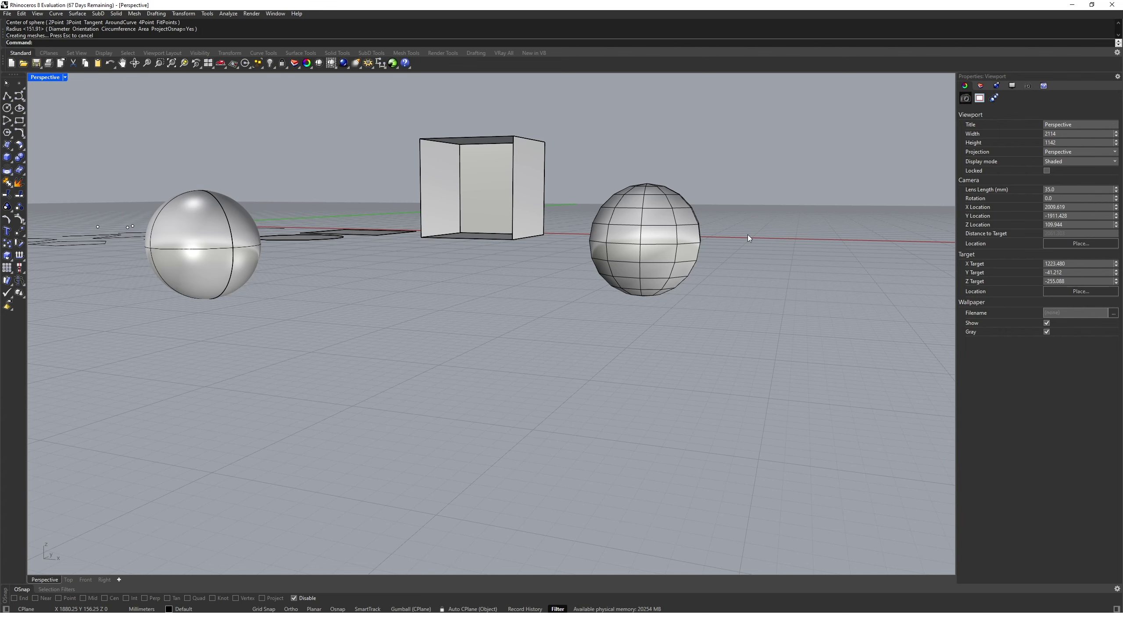
Step: Create a mesh box in front of the mesh sphere with 10 faces in X, Y and Z, from two base corners and a height
{"action": "right_click_drag", "start_coordinate": [747, 234], "coordinate": [638, 290]}
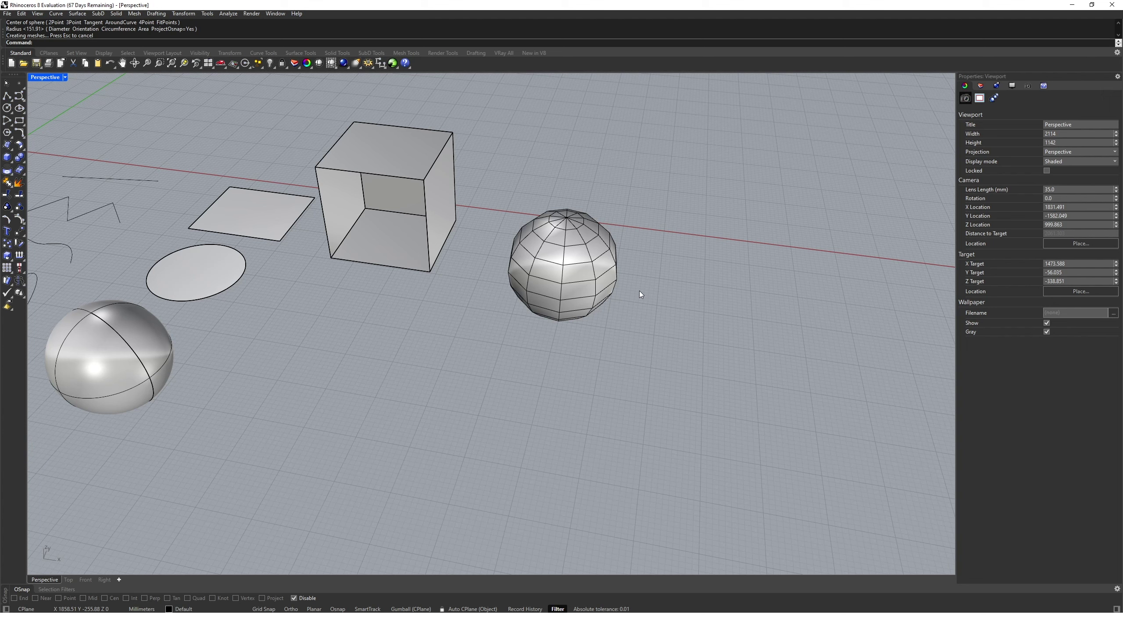
{"action": "type", "text": "MeshBox"}
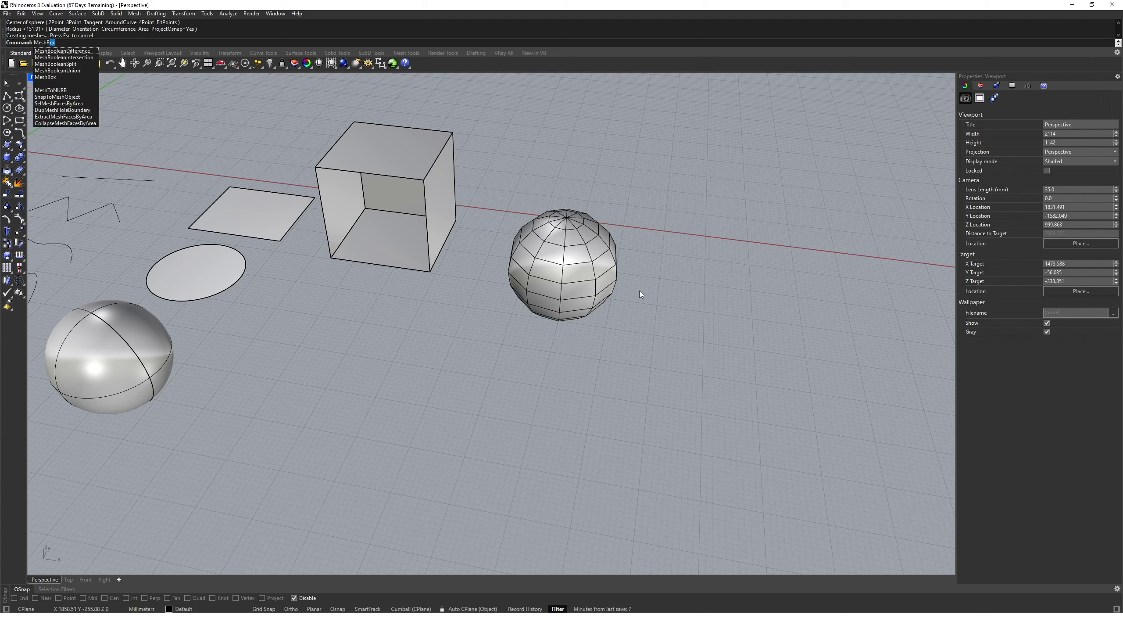
{"action": "key", "text": "Return"}
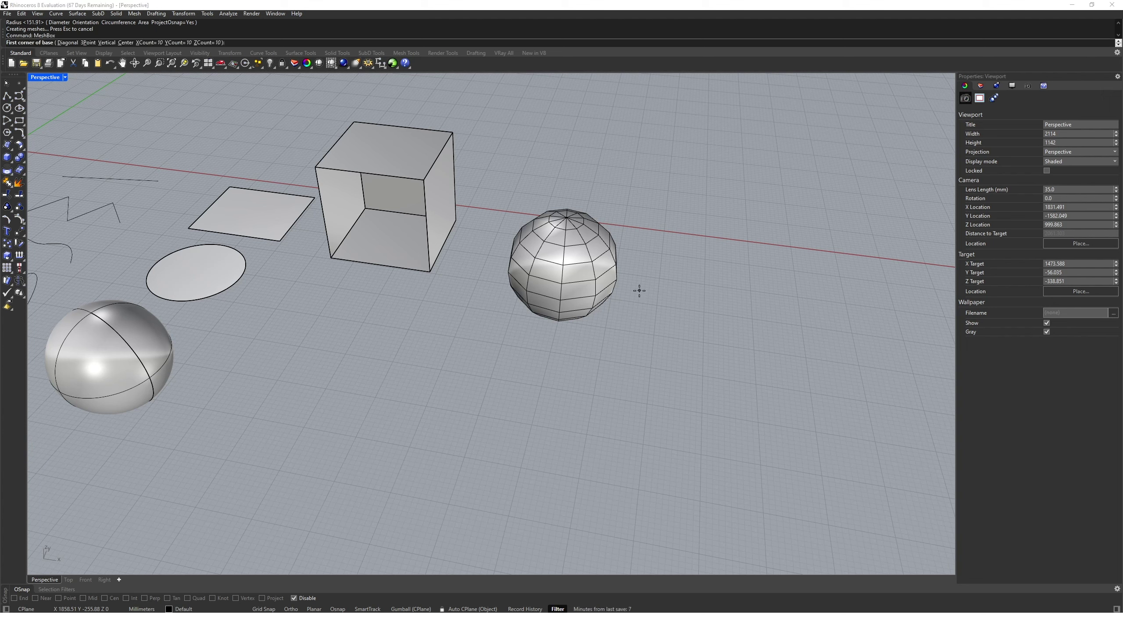
{"action": "left_click", "coordinate": [494, 352]}
{"action": "left_click", "coordinate": [579, 465]}
{"action": "left_click", "coordinate": [611, 403]}
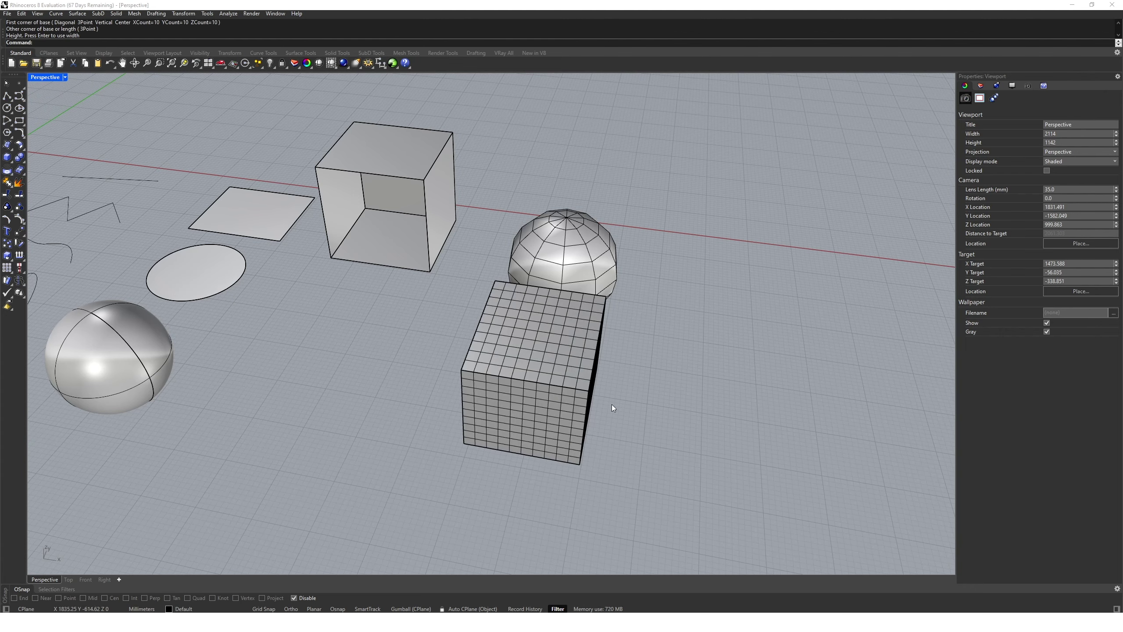
{"action": "right_click_drag", "start_coordinate": [639, 421], "coordinate": [574, 409], "text": "shift"}
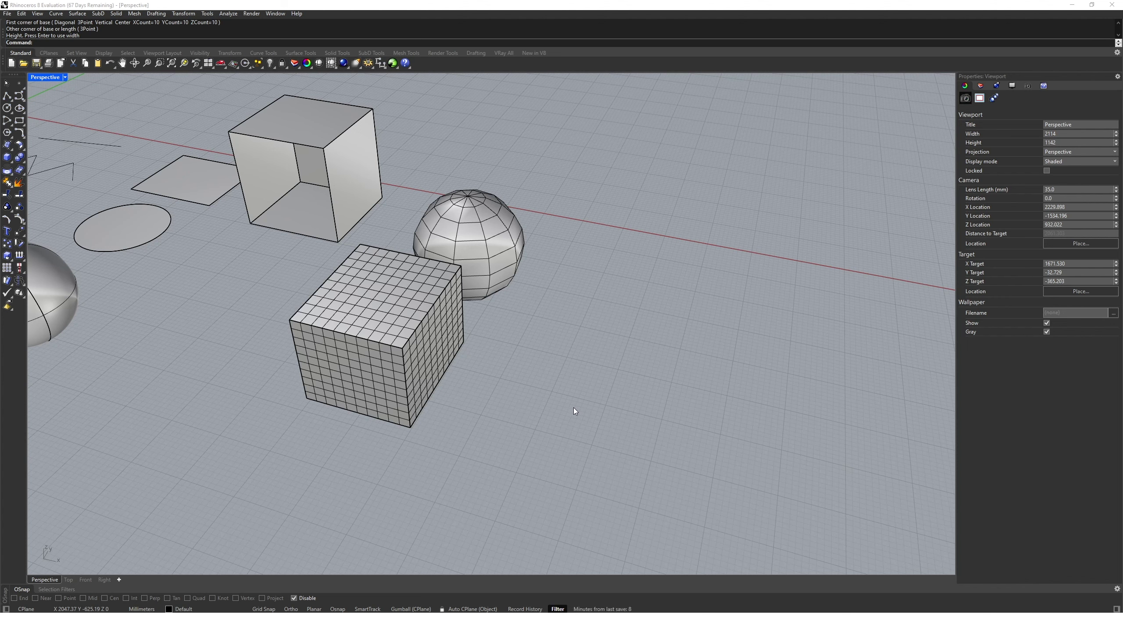
Step: Create a SubD box beside the mesh sphere with 2 faces in X, Y and Z, from two base corners and a height
{"action": "type", "text": "SubDBox"}
{"action": "key", "text": "Return"}
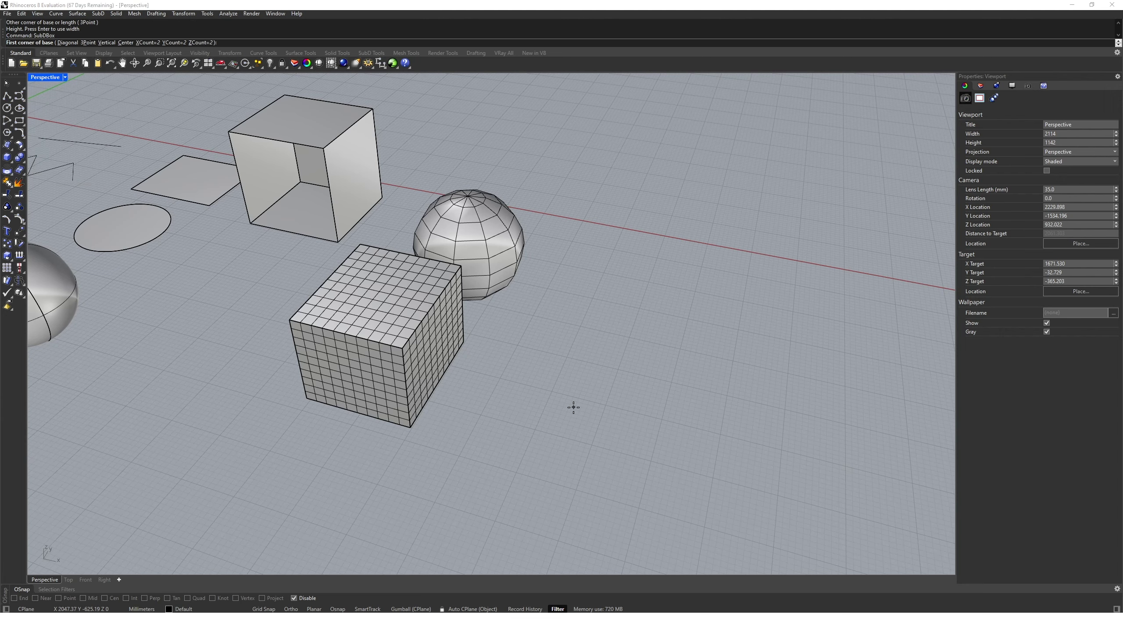
{"action": "right_click_drag", "start_coordinate": [608, 392], "coordinate": [494, 388], "text": "shift"}
{"action": "left_click", "coordinate": [476, 241]}
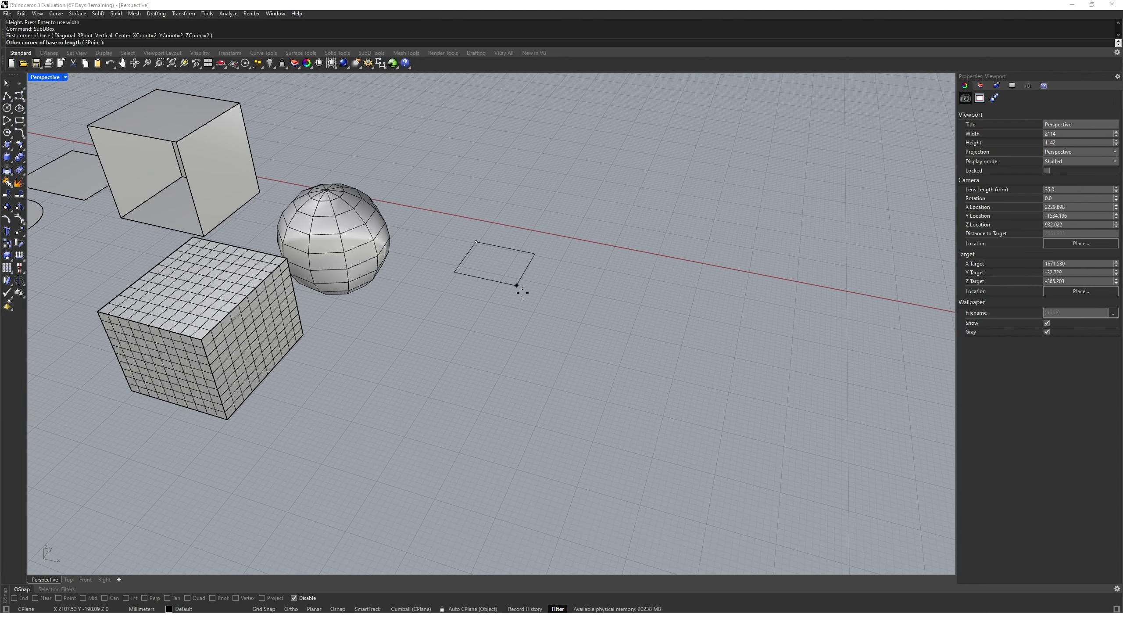
{"action": "left_click", "coordinate": [536, 329]}
{"action": "left_click", "coordinate": [584, 294]}
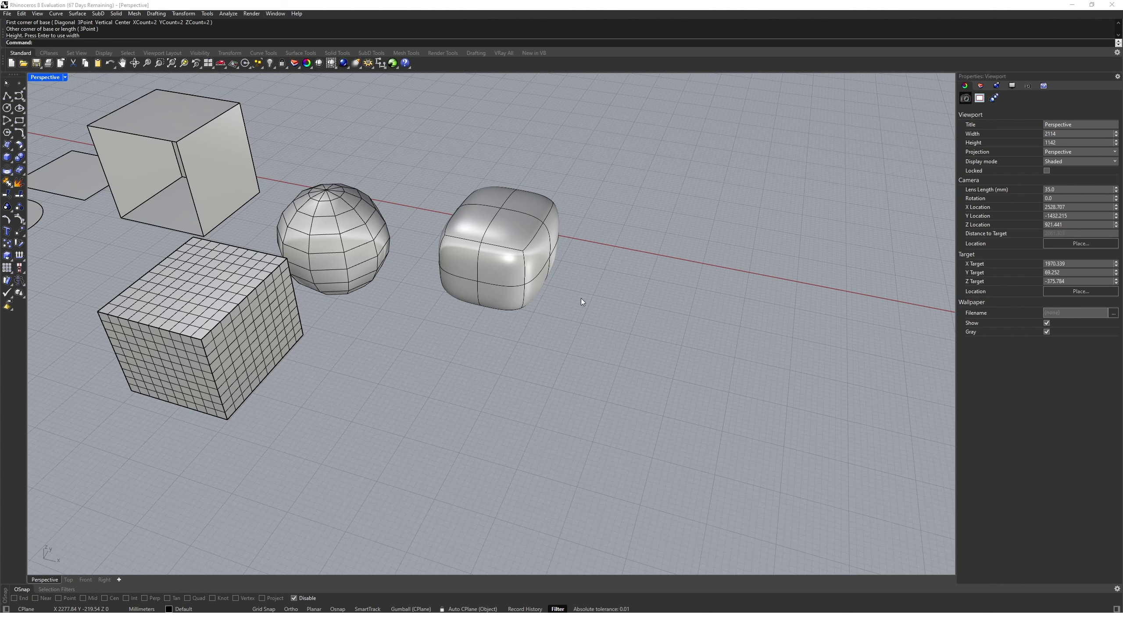
Step: Compare the SubD box's flat and smooth displays by toggling between them, and leave it smooth
{"action": "key", "text": "Tab"}
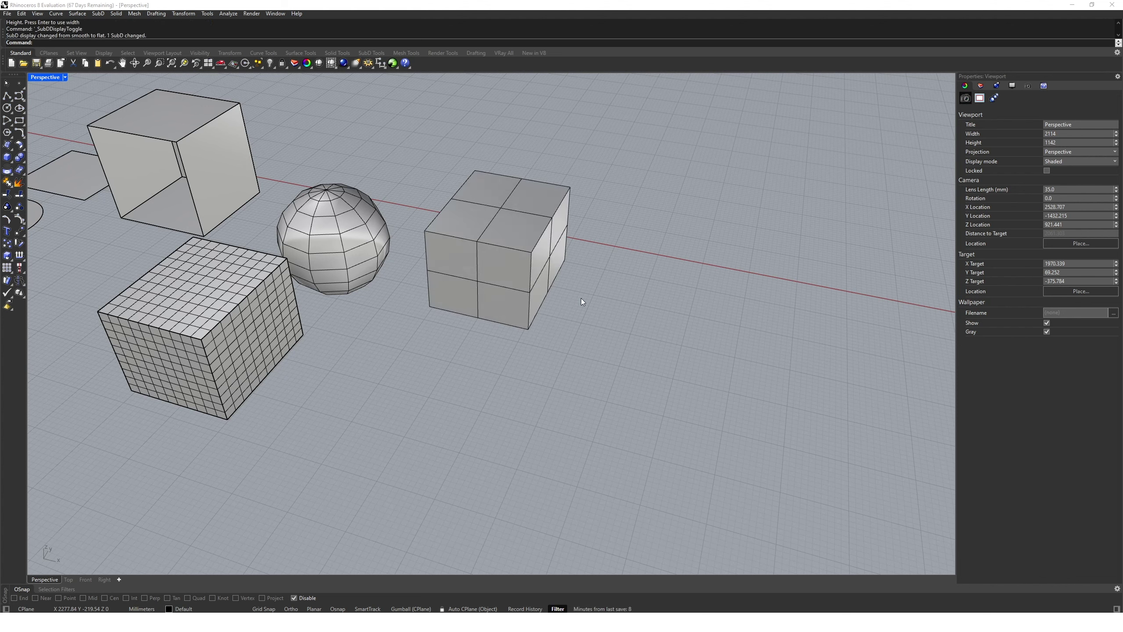
{"action": "key", "text": "Tab"}
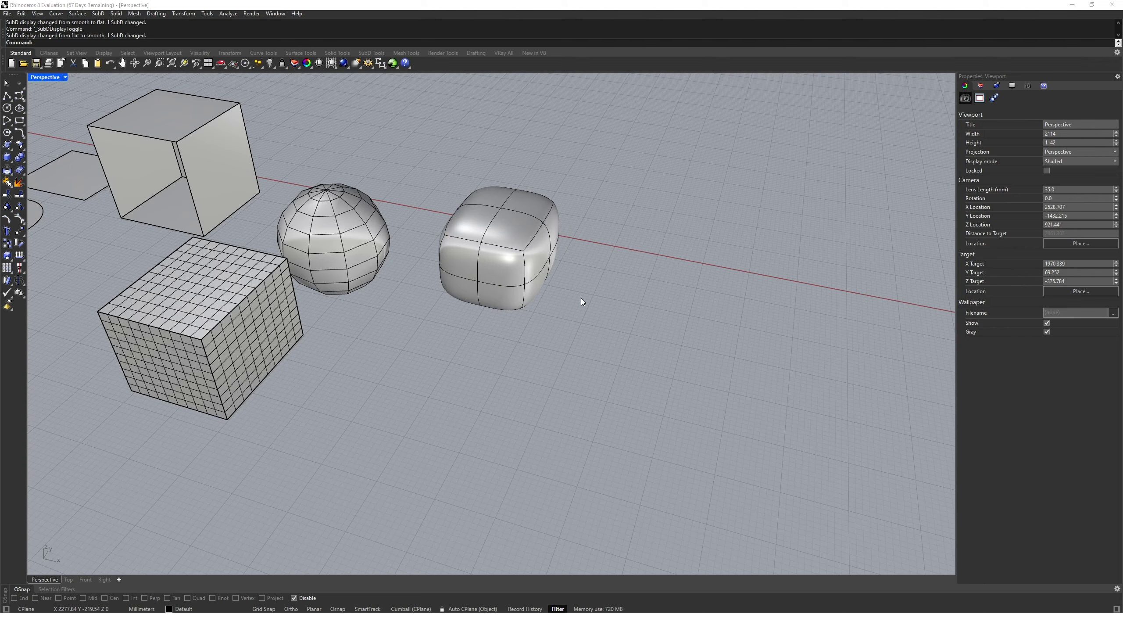
{"action": "key", "text": "Tab"}
{"action": "key", "text": "Tab"}
{"action": "mouse_move", "coordinate": [580, 302]}
{"action": "right_mouse_down"}
{"action": "mouse_move", "coordinate": [584, 253]}
{"action": "mouse_move", "coordinate": [591, 271]}
{"action": "mouse_move", "coordinate": [577, 297]}
{"action": "right_mouse_up"}
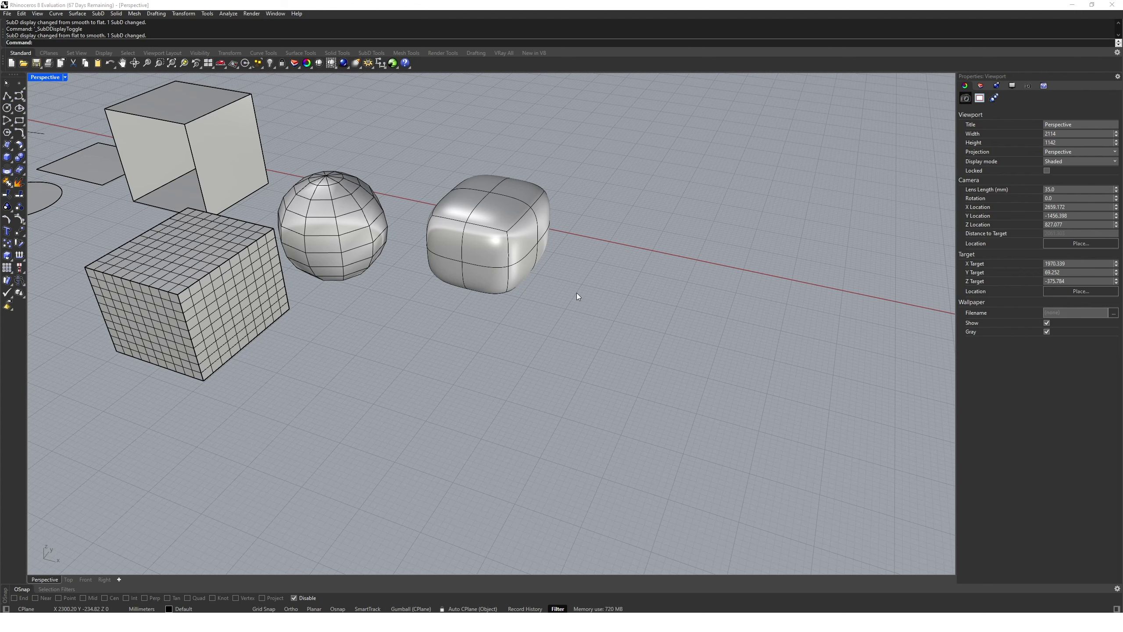
Step: Add the text label "POINTS" with a height of 0.5 mm above the group of points near the origin
{"action": "type", "text": "Text"}
{"action": "key", "text": "Return"}
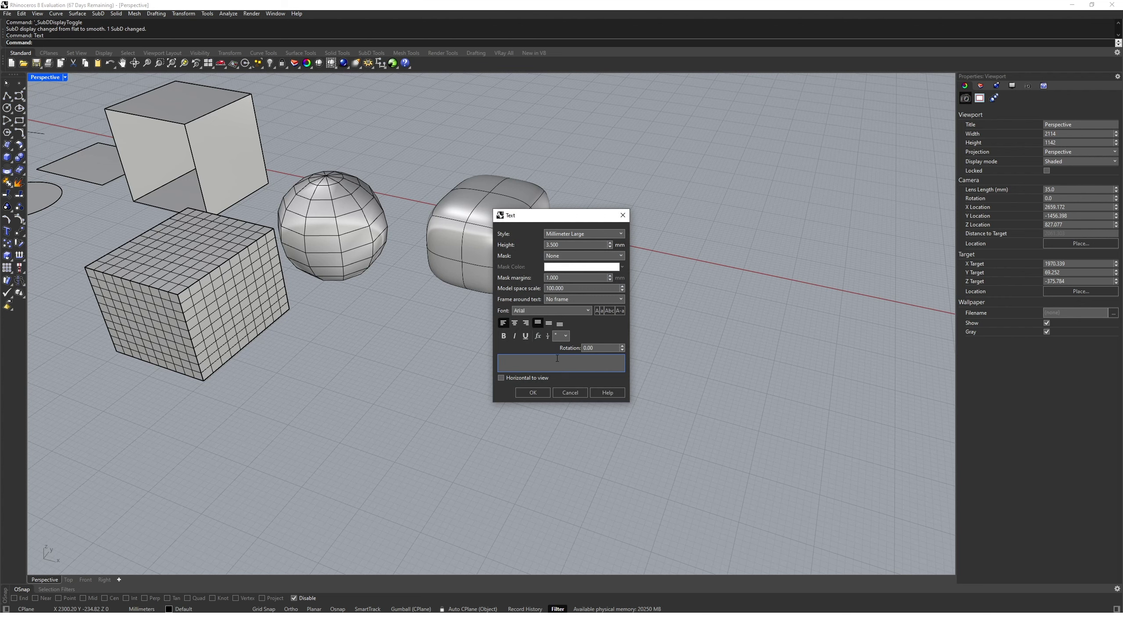
{"action": "type", "text": "POINTS"}
{"action": "type", "text": "0.5"}
{"action": "left_click", "coordinate": [530, 390]}
{"action": "right_click_drag", "start_coordinate": [479, 325], "coordinate": [498, 377]}
{"action": "scroll", "coordinate": [499, 377], "scroll_direction": "down", "scroll_amount": 5}
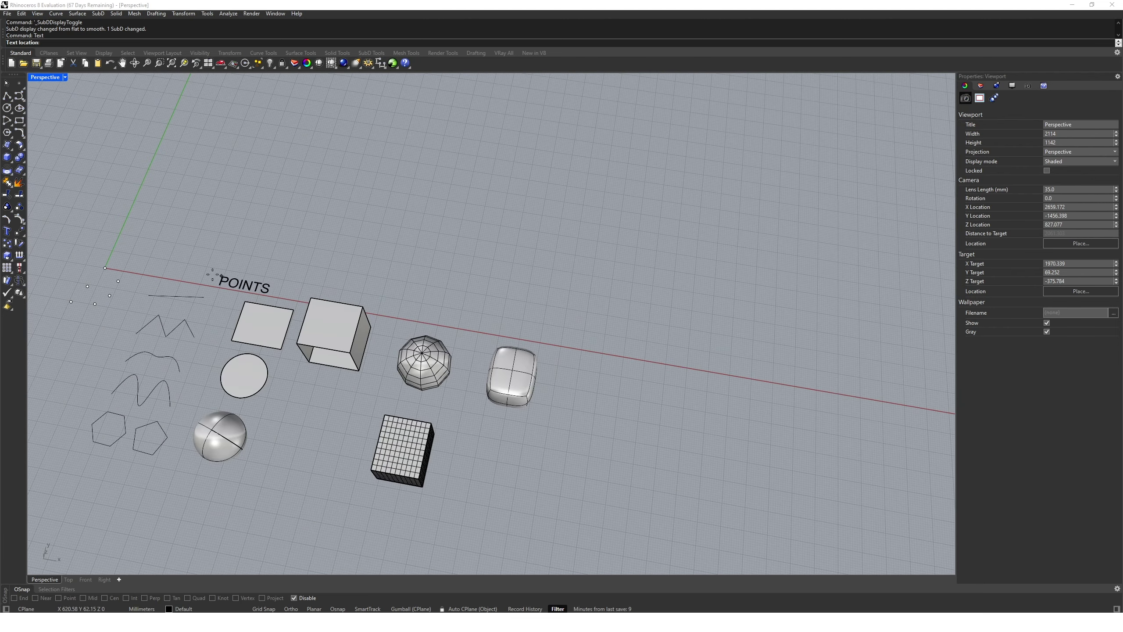
{"action": "left_click", "coordinate": [96, 240]}
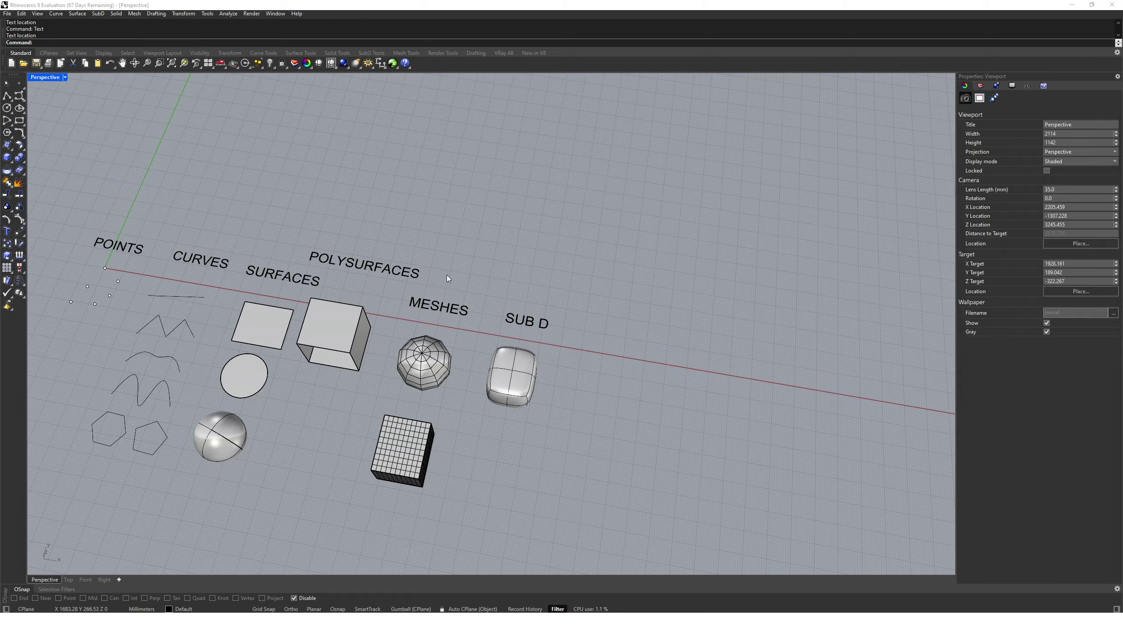
{"action": "right_click_drag", "start_coordinate": [447, 274], "coordinate": [582, 252], "text": "shift"}
{"action": "scroll", "coordinate": [611, 285], "scroll_direction": "up", "scroll_amount": 3}
{"action": "scroll", "coordinate": [606, 287], "scroll_direction": "down", "scroll_amount": 1}
{"action": "right_click_drag", "start_coordinate": [369, 267], "coordinate": [432, 254], "text": "shift"}
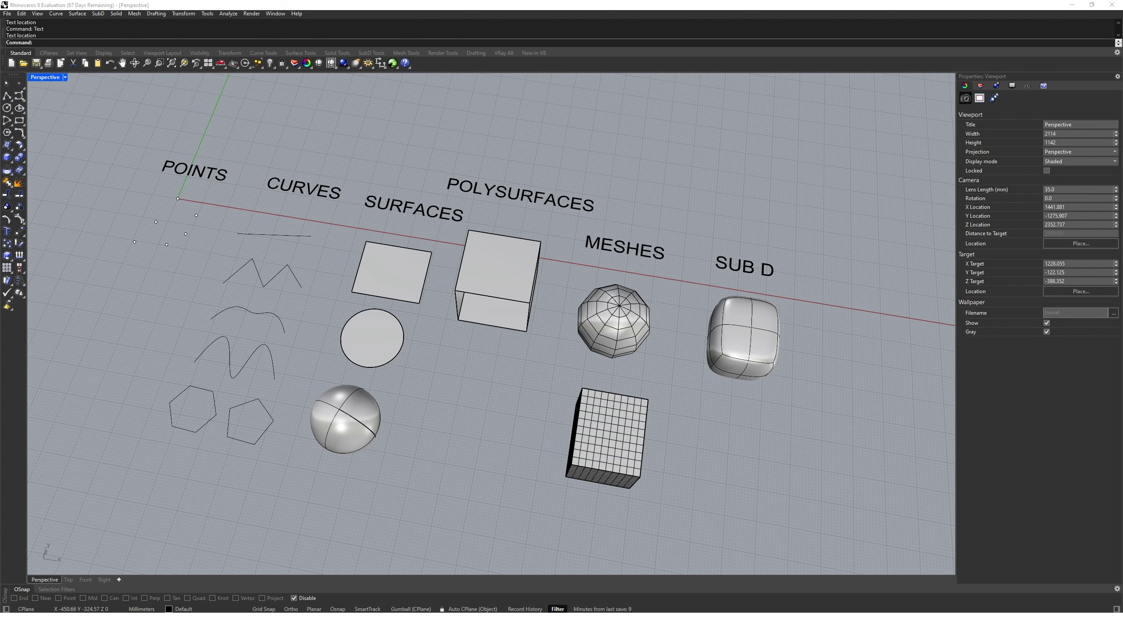